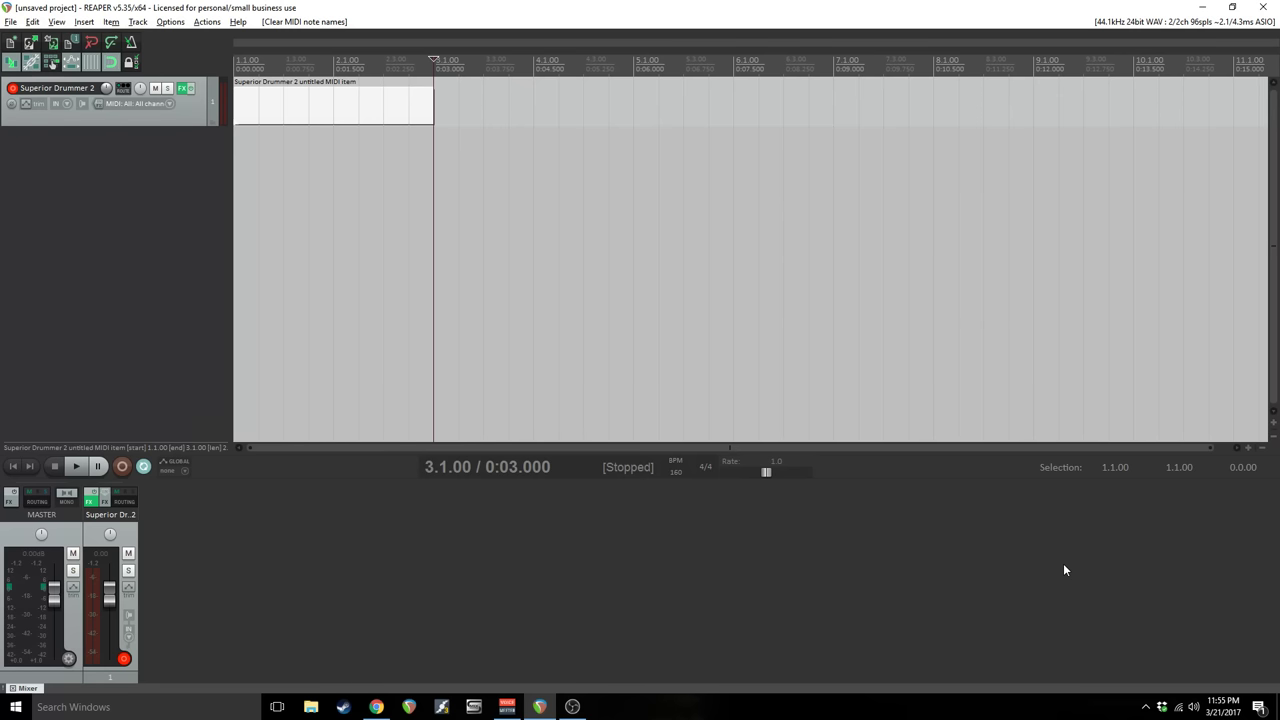
# - Check the drum toolbar download page, then open the drum MIDI item in the MIDI editor
pyautogui.click(386, 708)
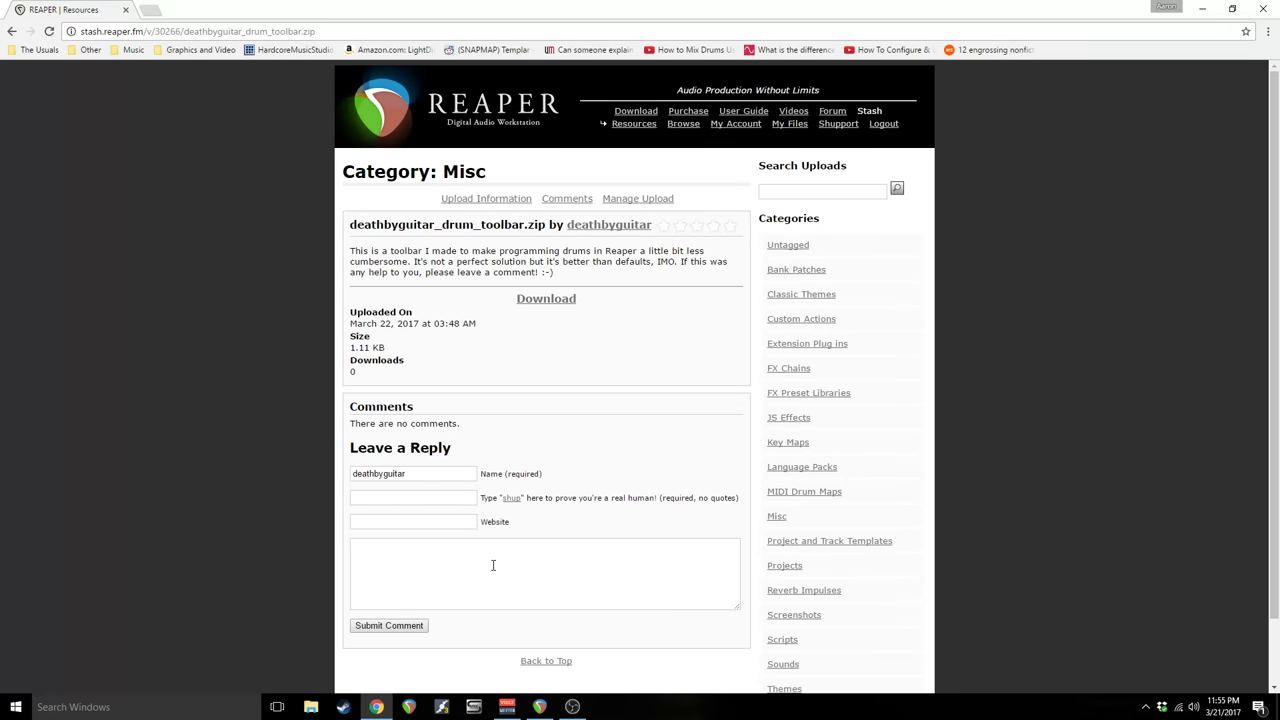
pyautogui.click(540, 707)
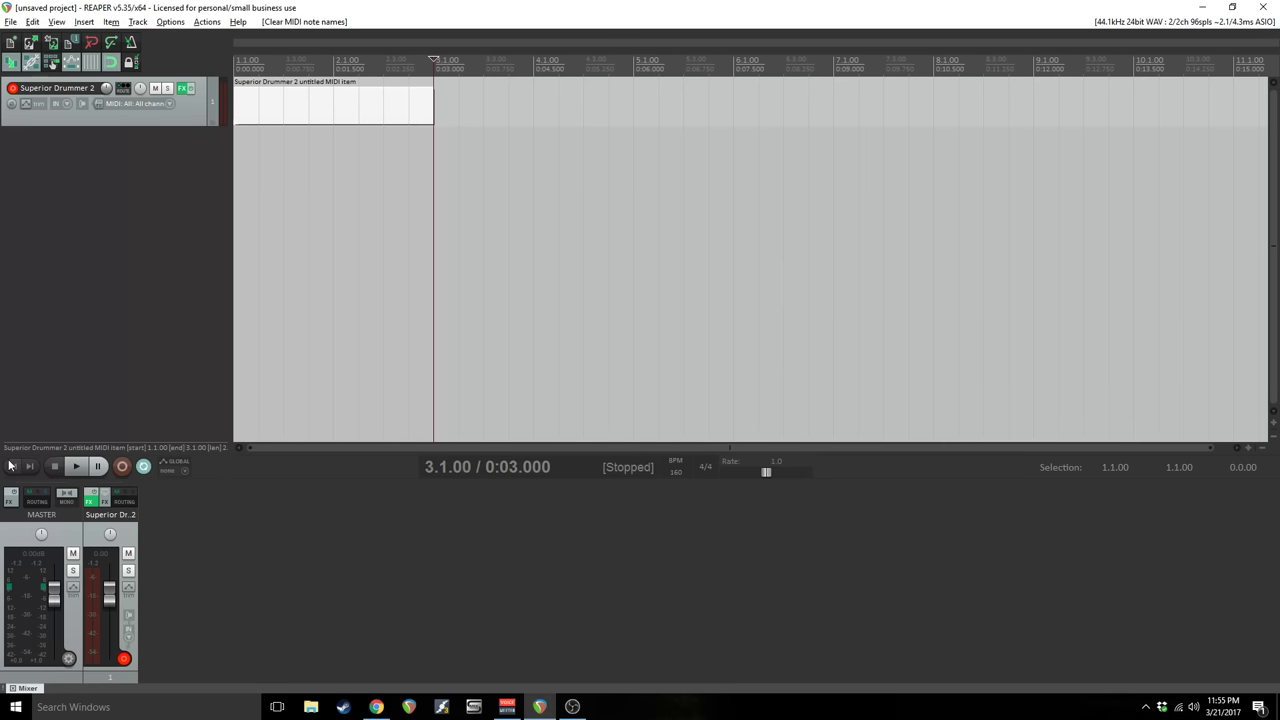
pyautogui.doubleClick(251, 106)
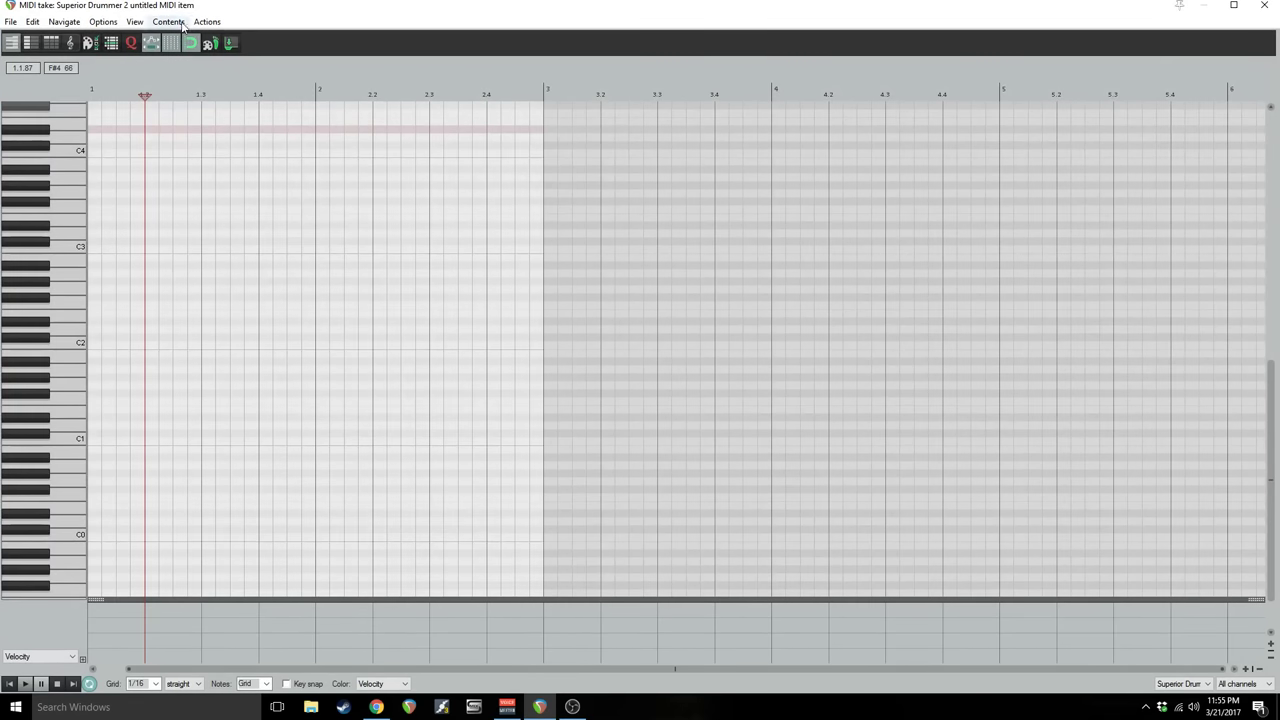
# - Import DBG_Midi_Toolbar_3-21-2017.ReaperMenu as the piano roll toolbar through Customize toolbar
pyautogui.rightClick(304, 48)
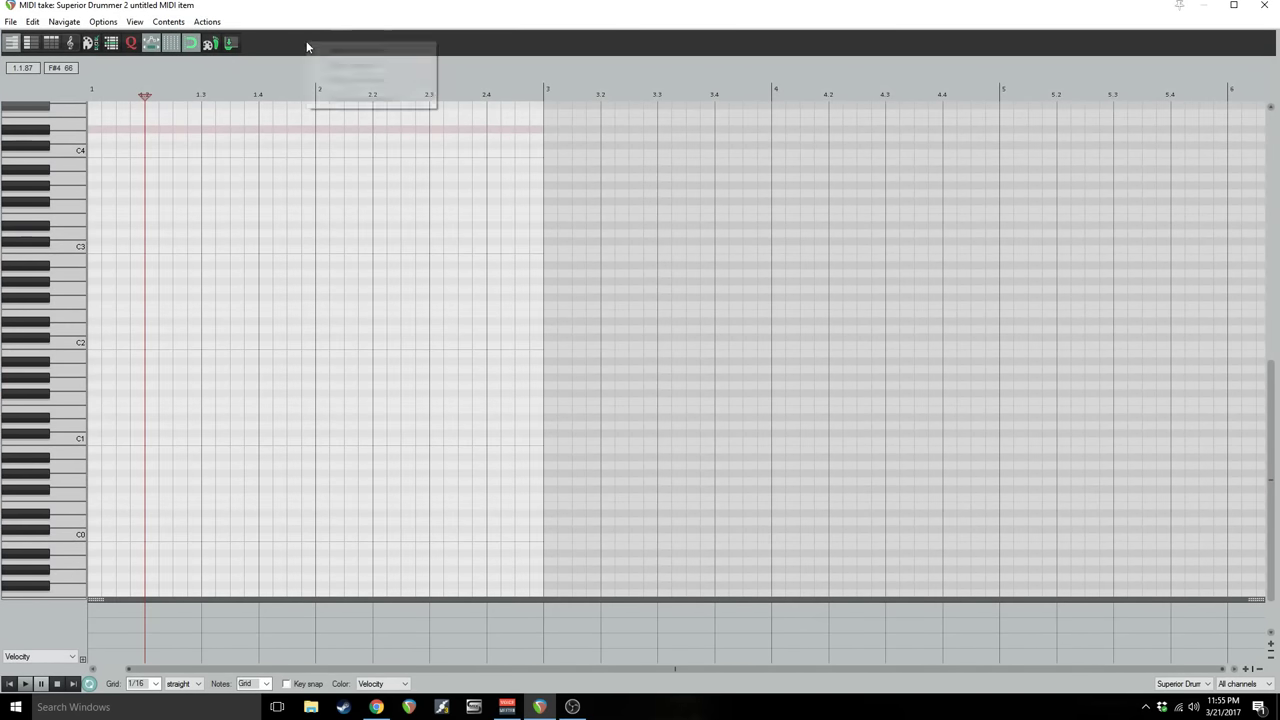
pyautogui.click(333, 100)
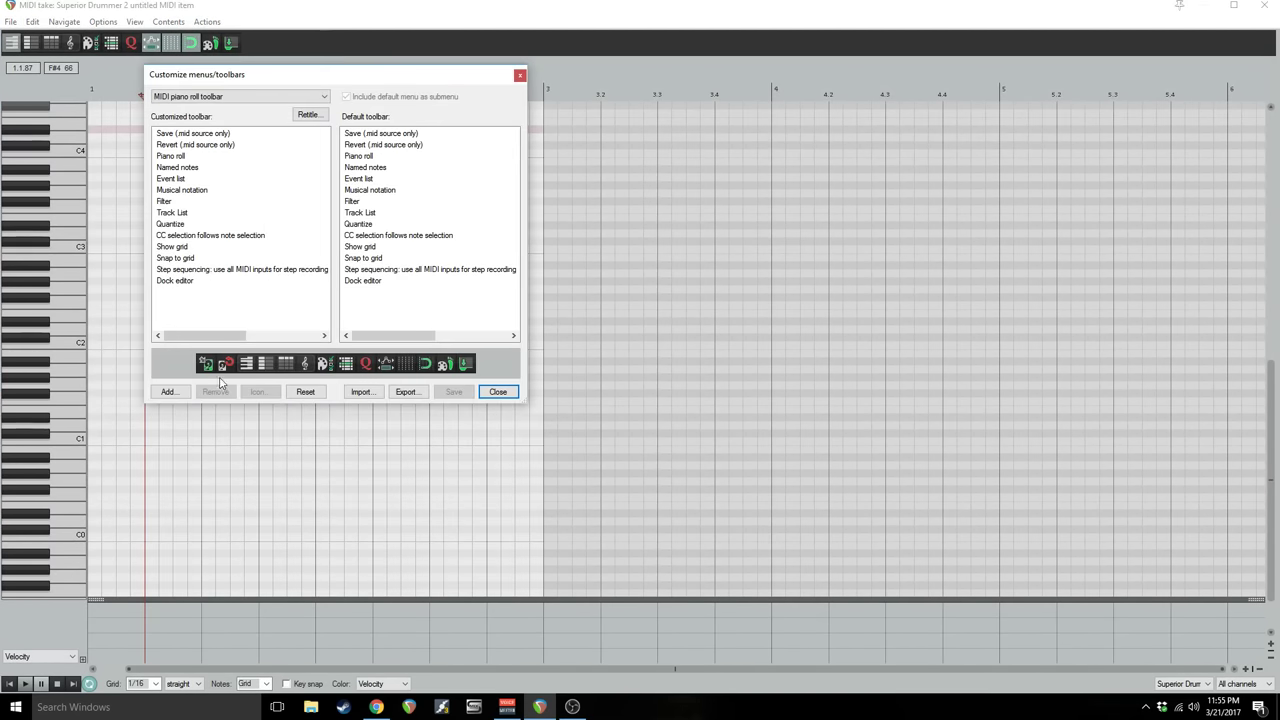
pyautogui.click(361, 391)
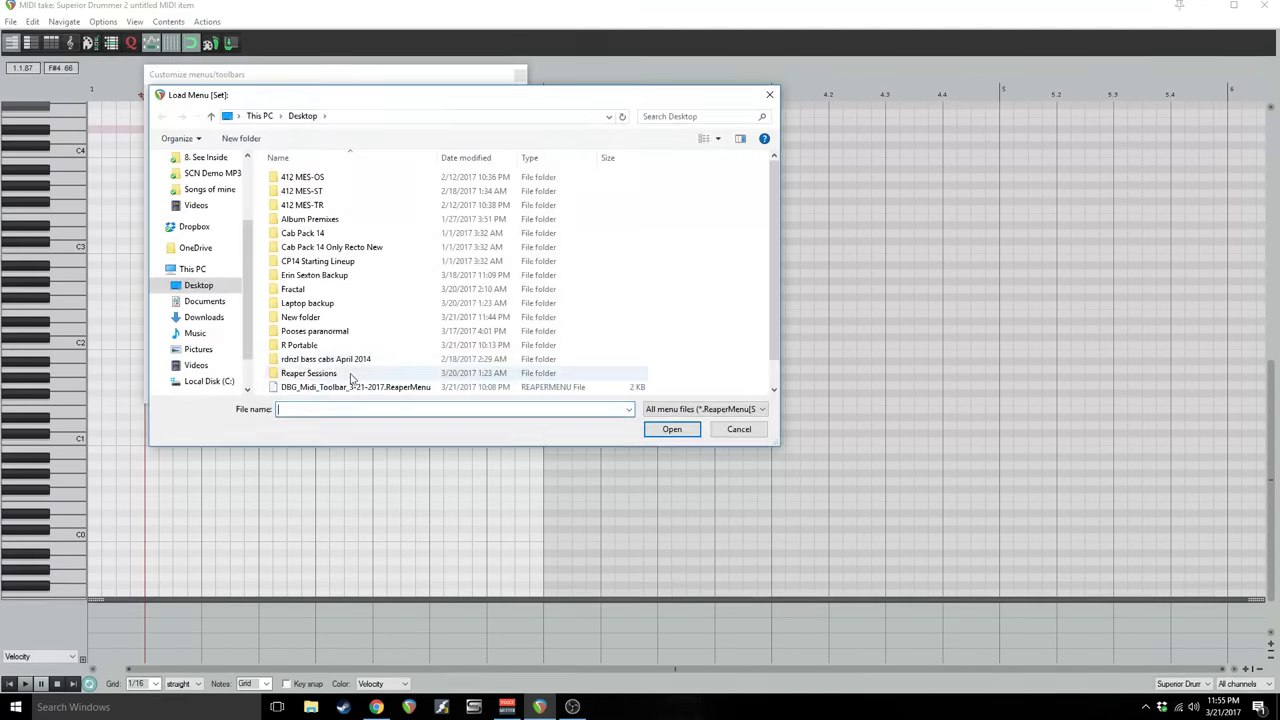
pyautogui.scroll(-1, 380, 370)
pyautogui.doubleClick(380, 360)
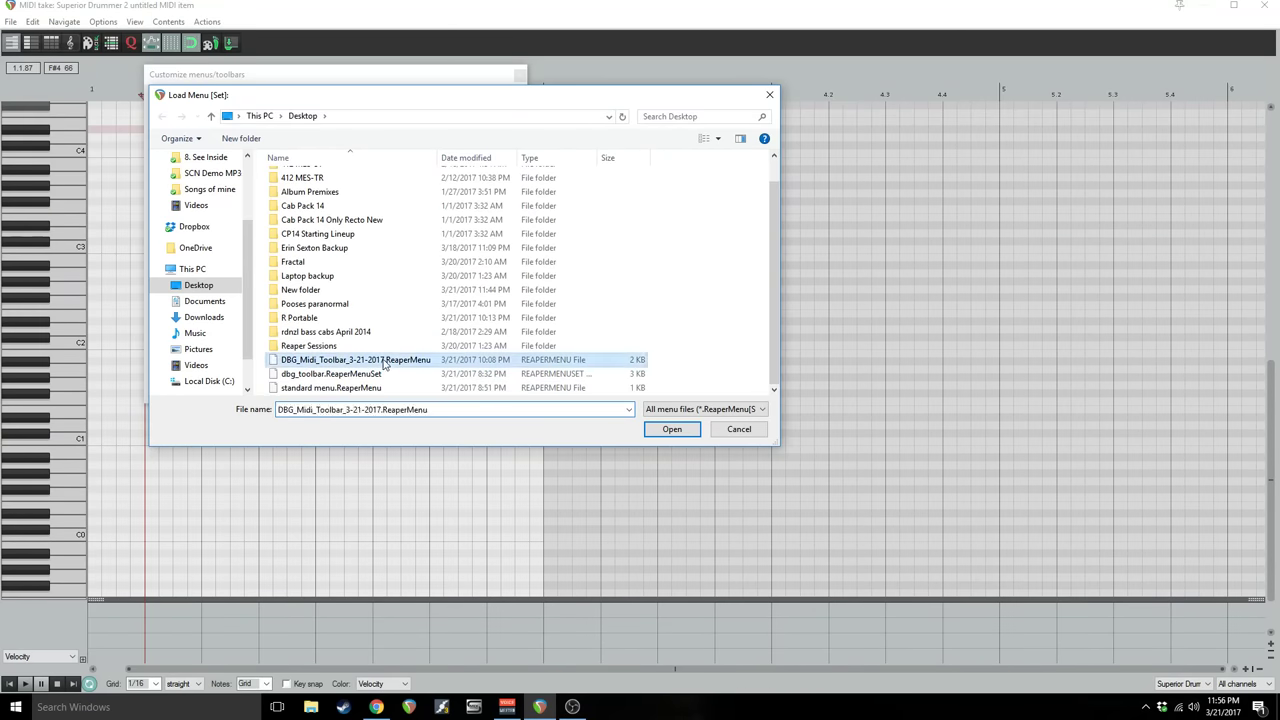
# - Import dbg actions_3-21-2017.ReaperKeyMap into the MIDI editor's action list
pyautogui.click(497, 392)
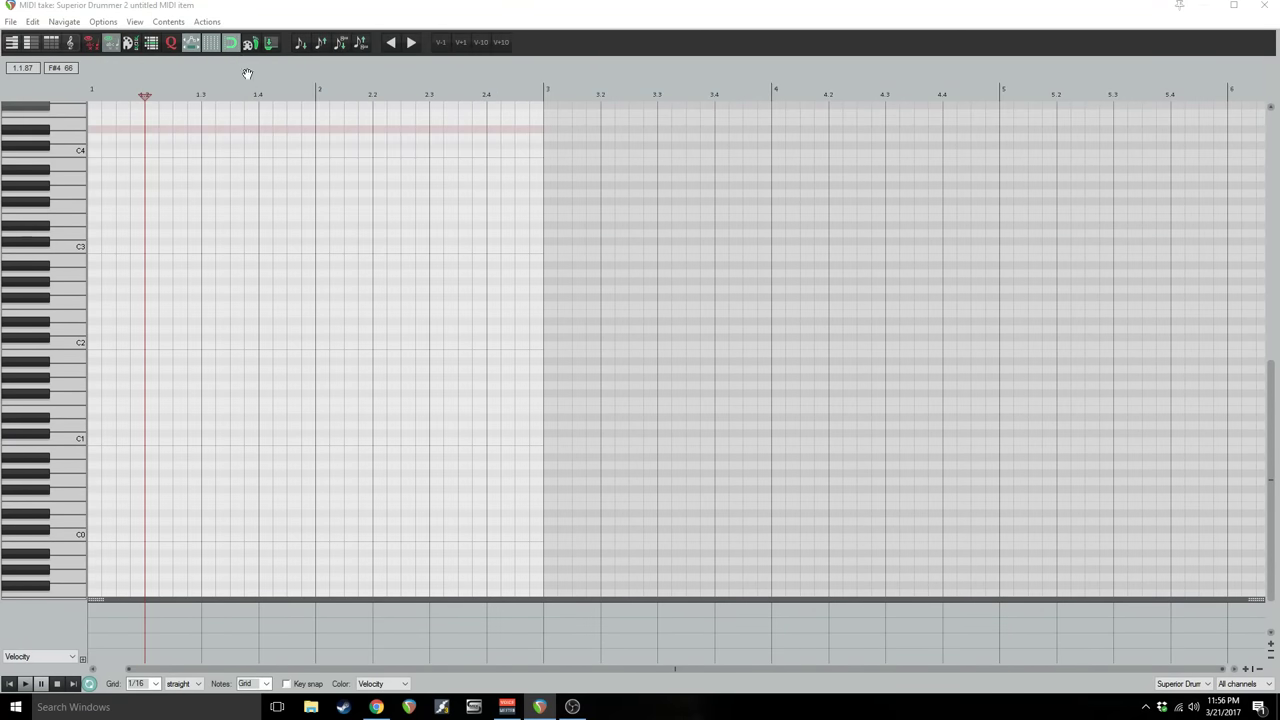
pyautogui.click(207, 21)
pyautogui.click(238, 38)
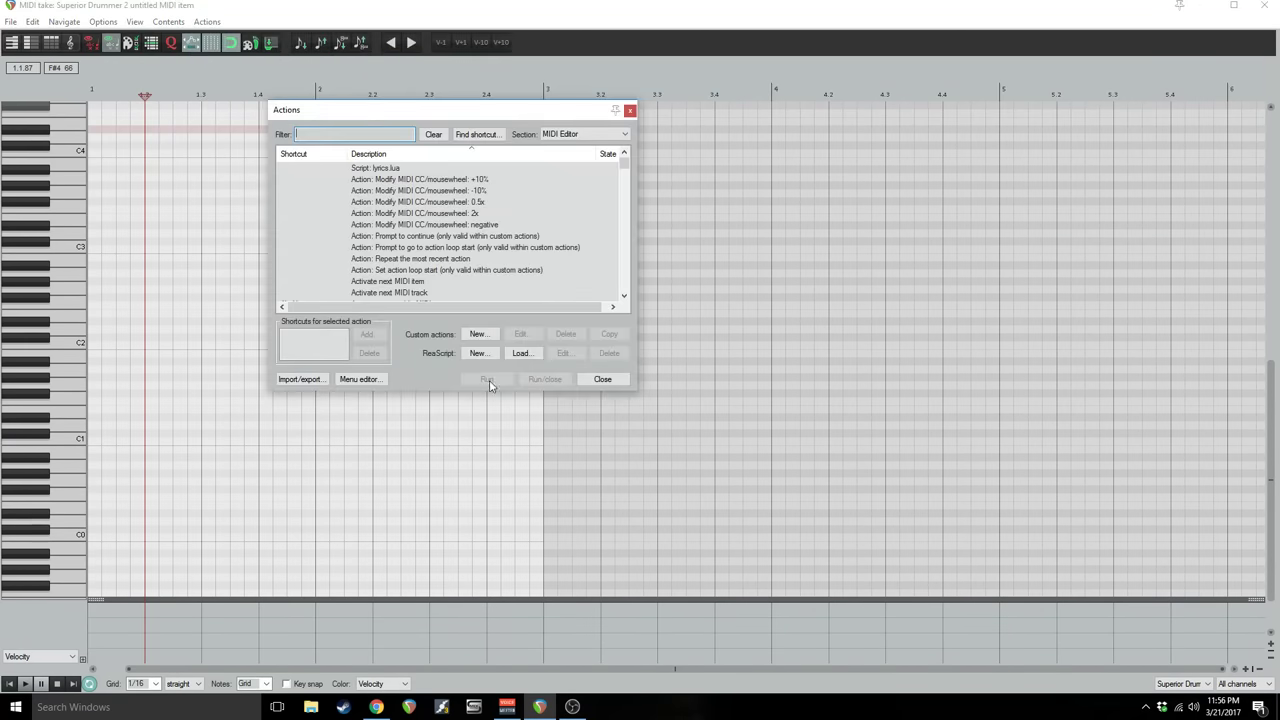
pyautogui.click(299, 379)
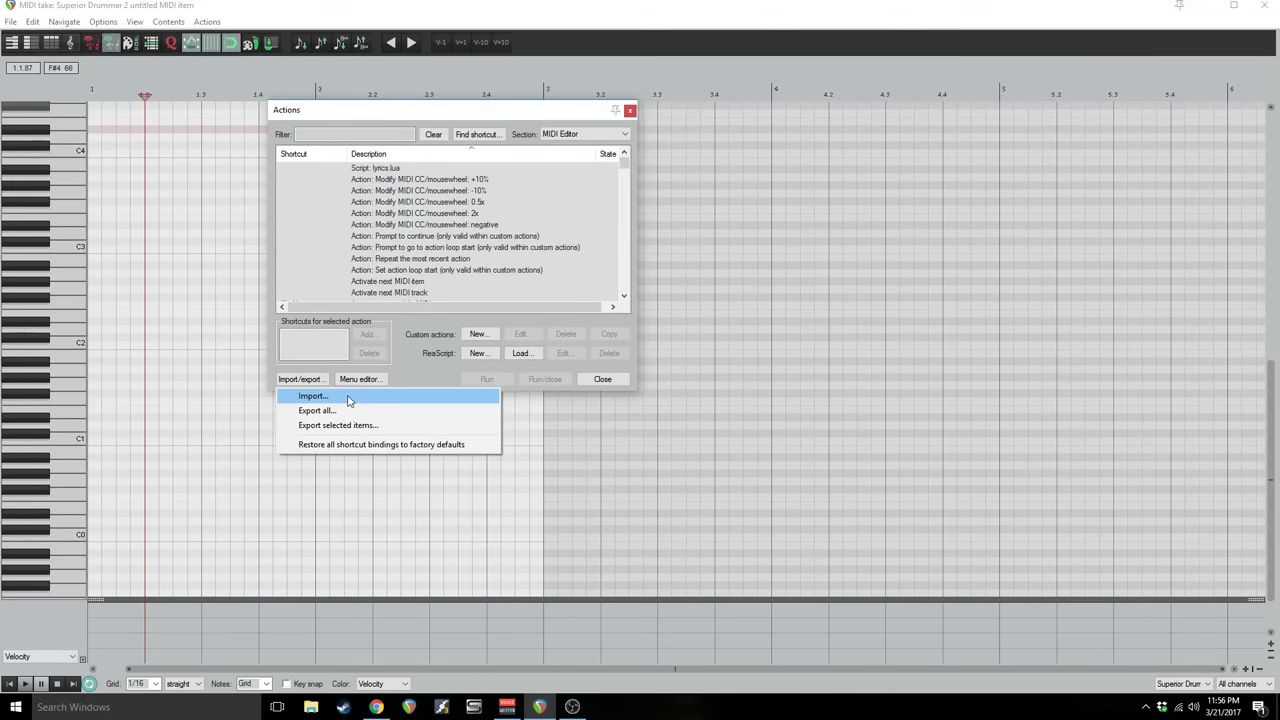
pyautogui.click(351, 398)
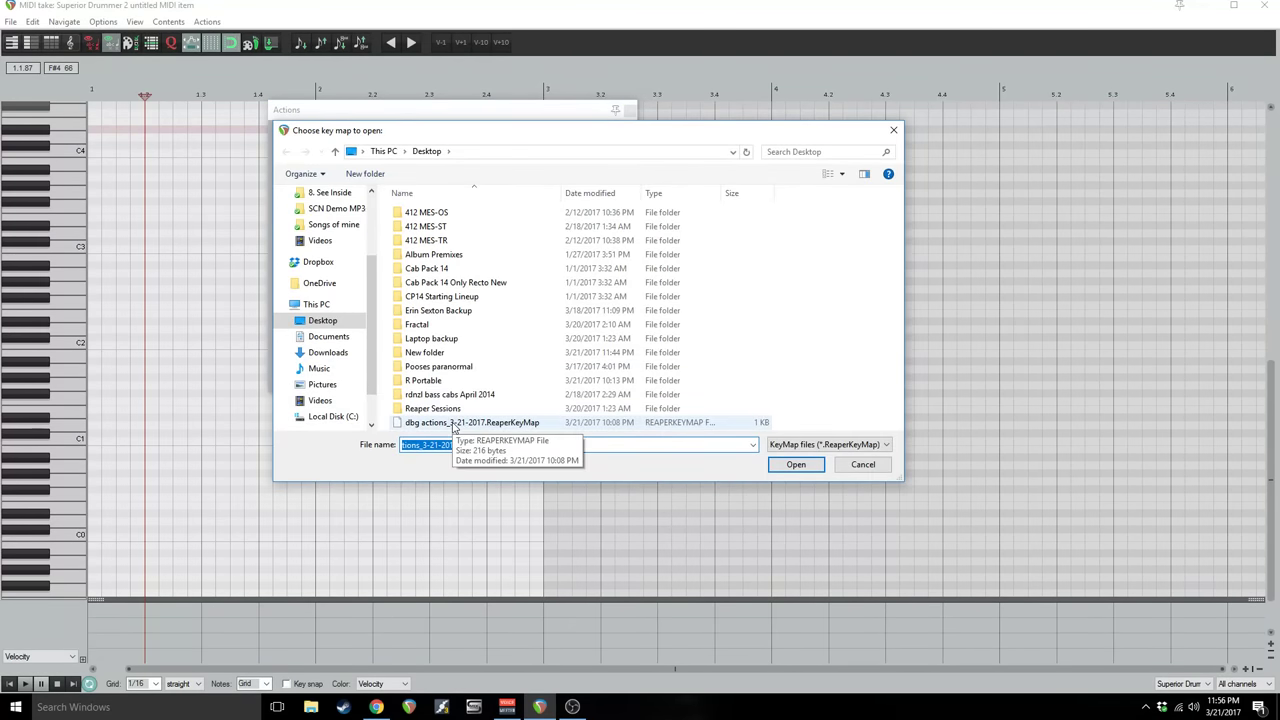
pyautogui.doubleClick(453, 423)
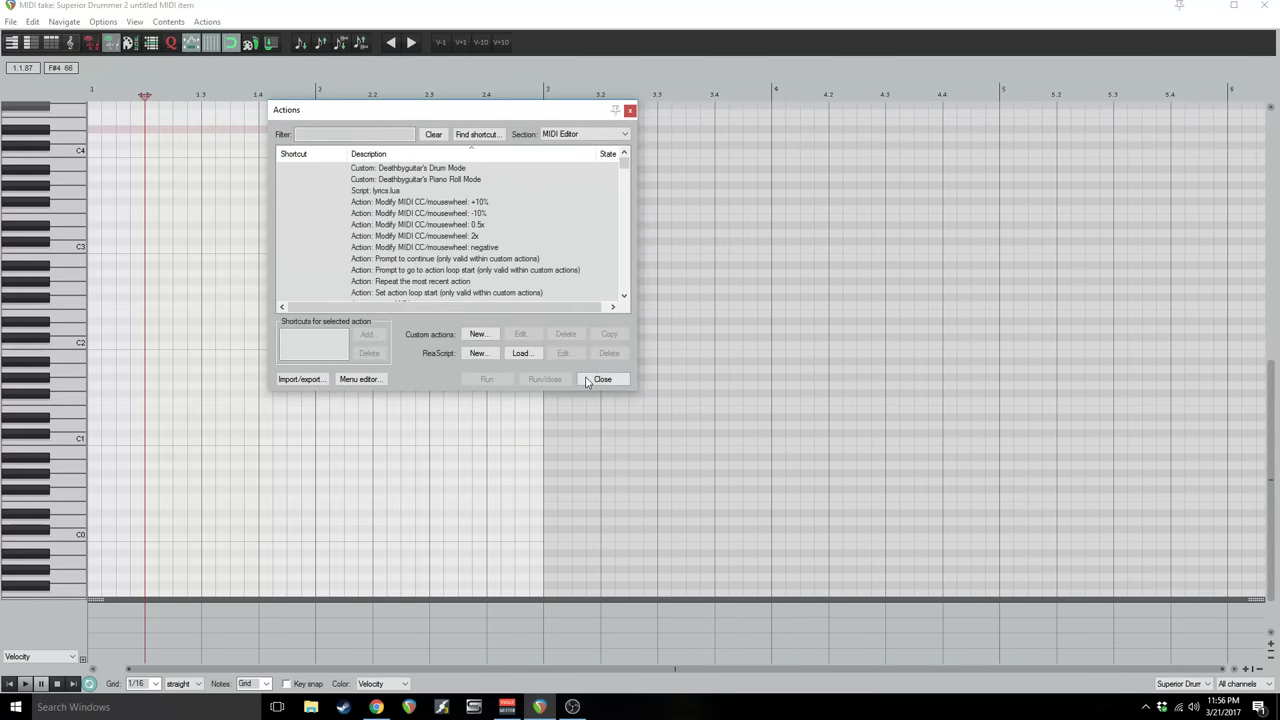
# - Load the sample note names file so the keys read Kick, Snare, Hats Closed, Ride
pyautogui.click(601, 378)
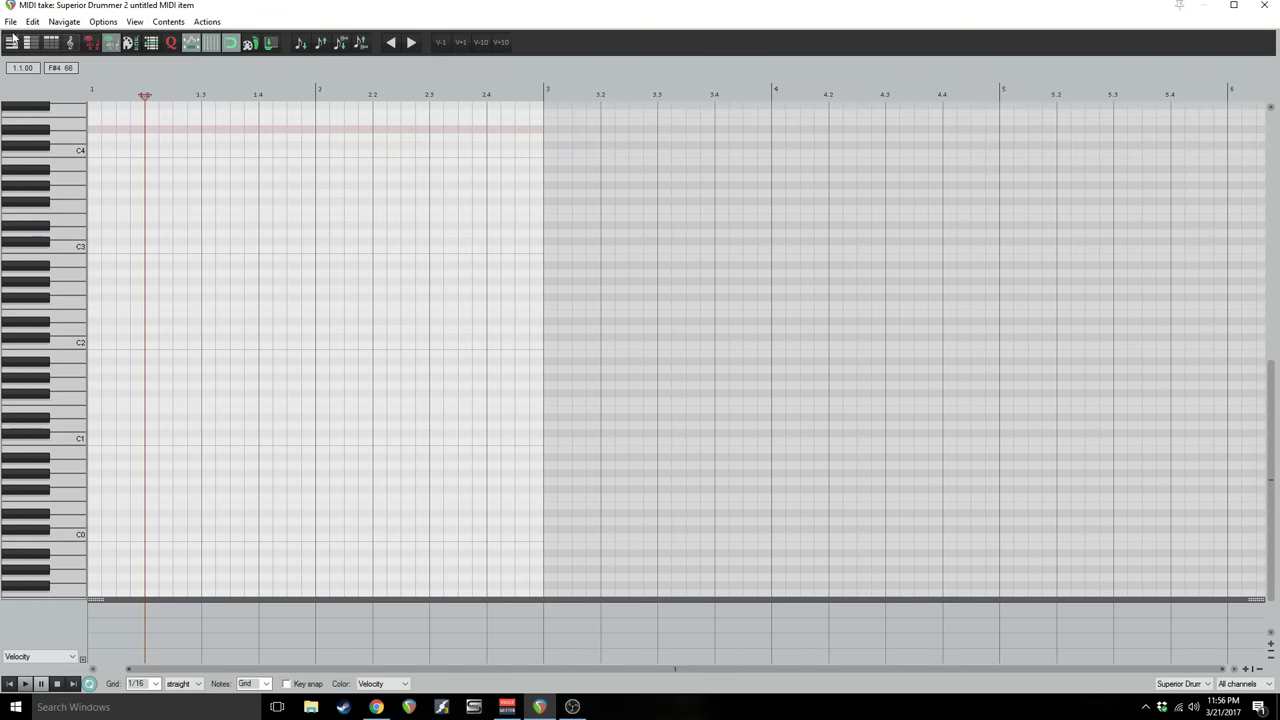
pyautogui.click(10, 21)
pyautogui.moveTo(60, 100)
pyautogui.moveTo(249, 118)
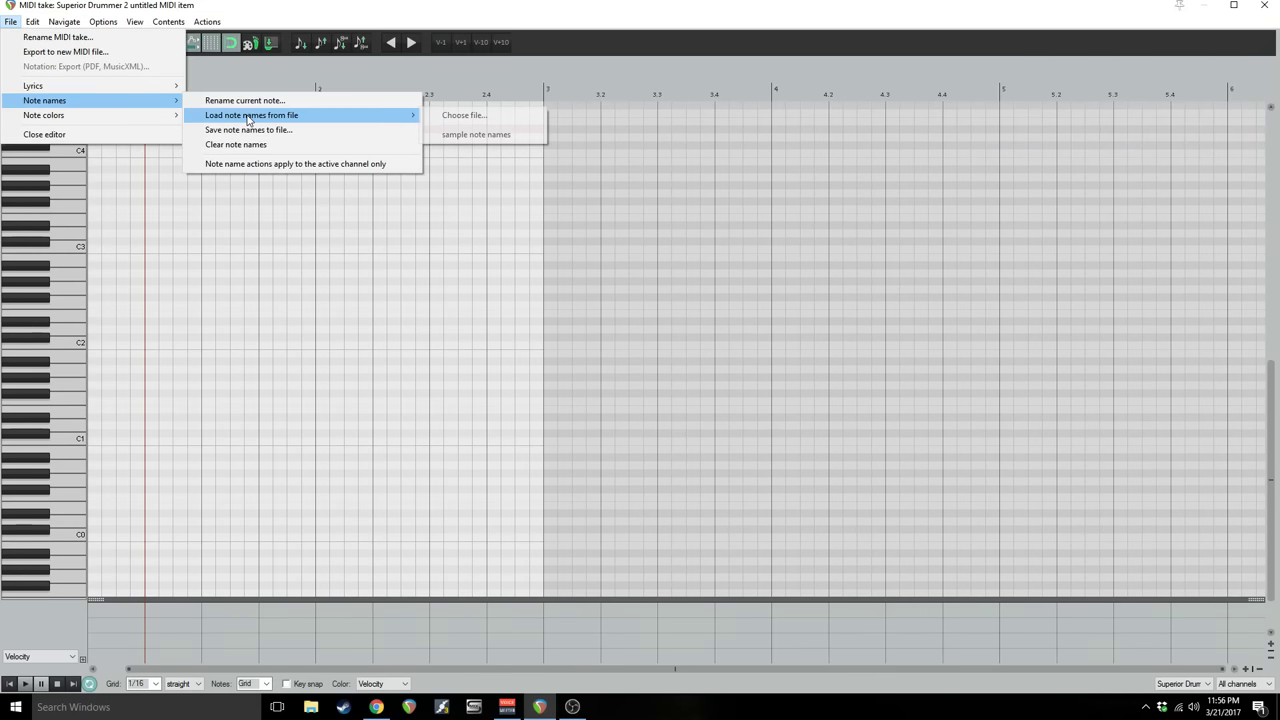
pyautogui.click(476, 134)
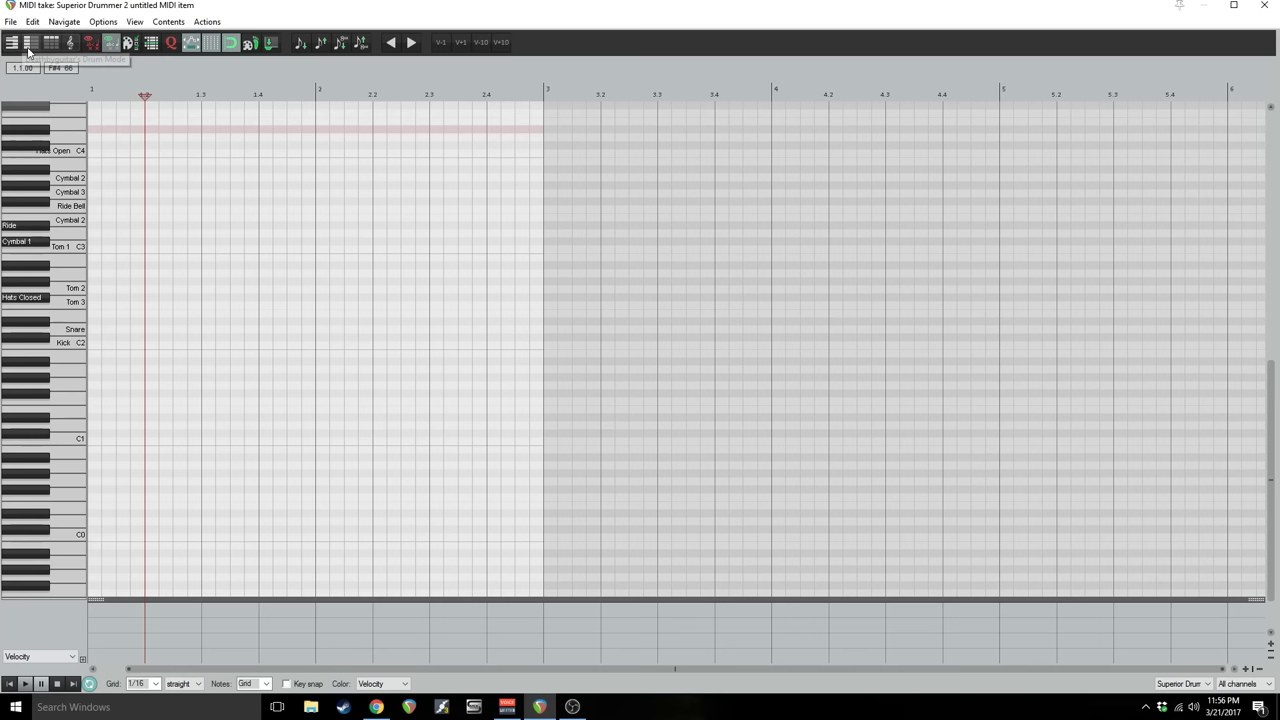
# - Switch to Drum Mode and draw test notes in rows 40, Tom 2, 47, Tom 1 and 50
pyautogui.click(30, 48)
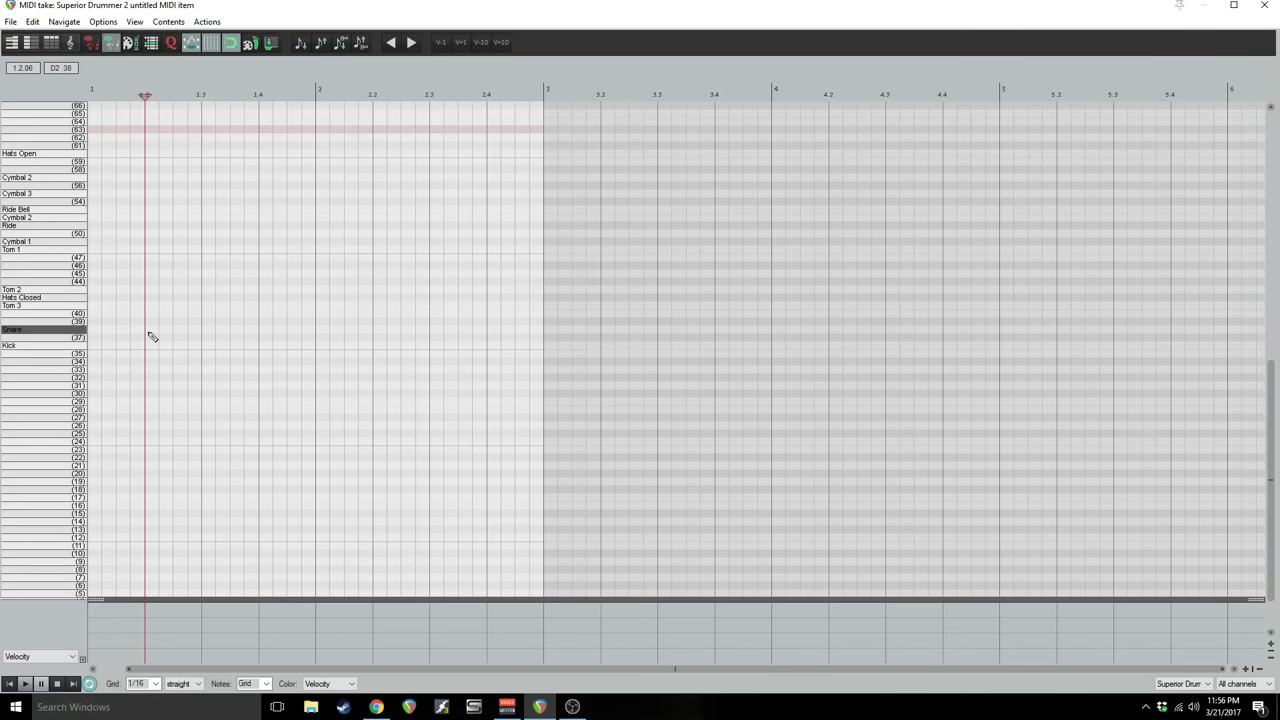
pyautogui.click(145, 313)
pyautogui.click(145, 289)
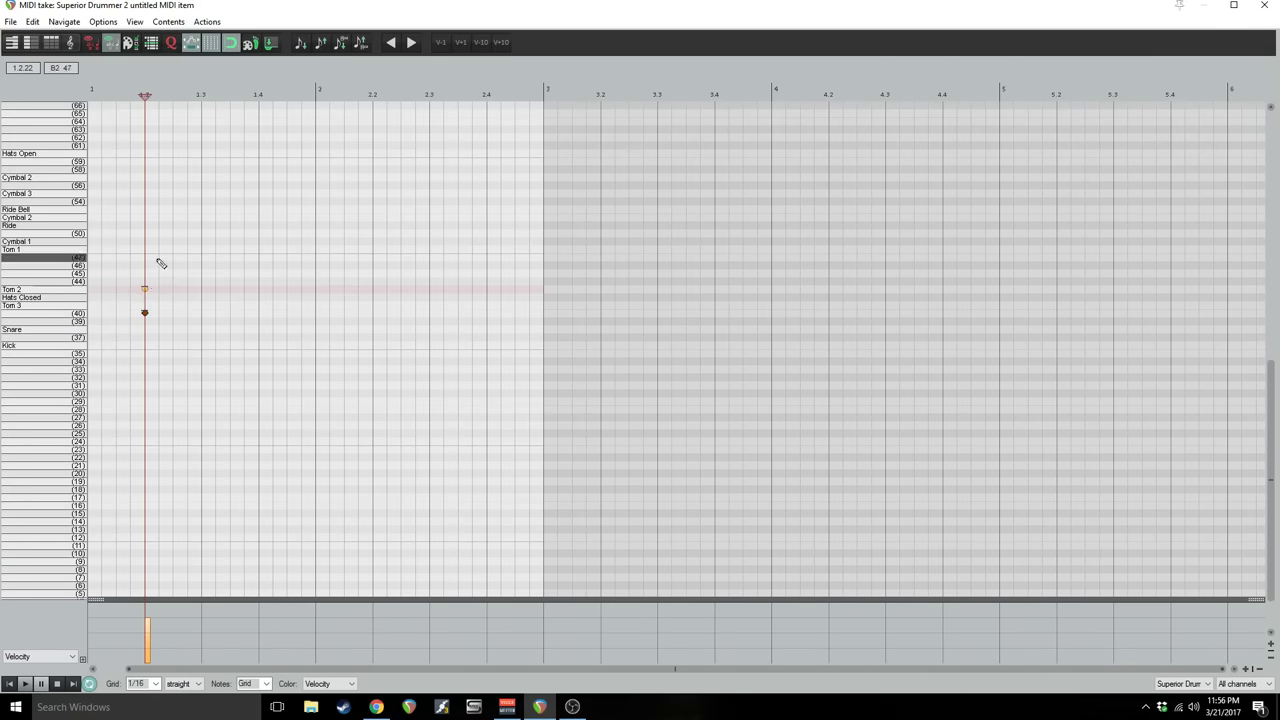
pyautogui.click(158, 257)
pyautogui.click(187, 249)
pyautogui.click(230, 233)
# - Add more test hits in Cymbal 1, row 44, Tom 2, row 54 twice and row 61
pyautogui.click(301, 241)
pyautogui.click(301, 281)
pyautogui.click(273, 297)
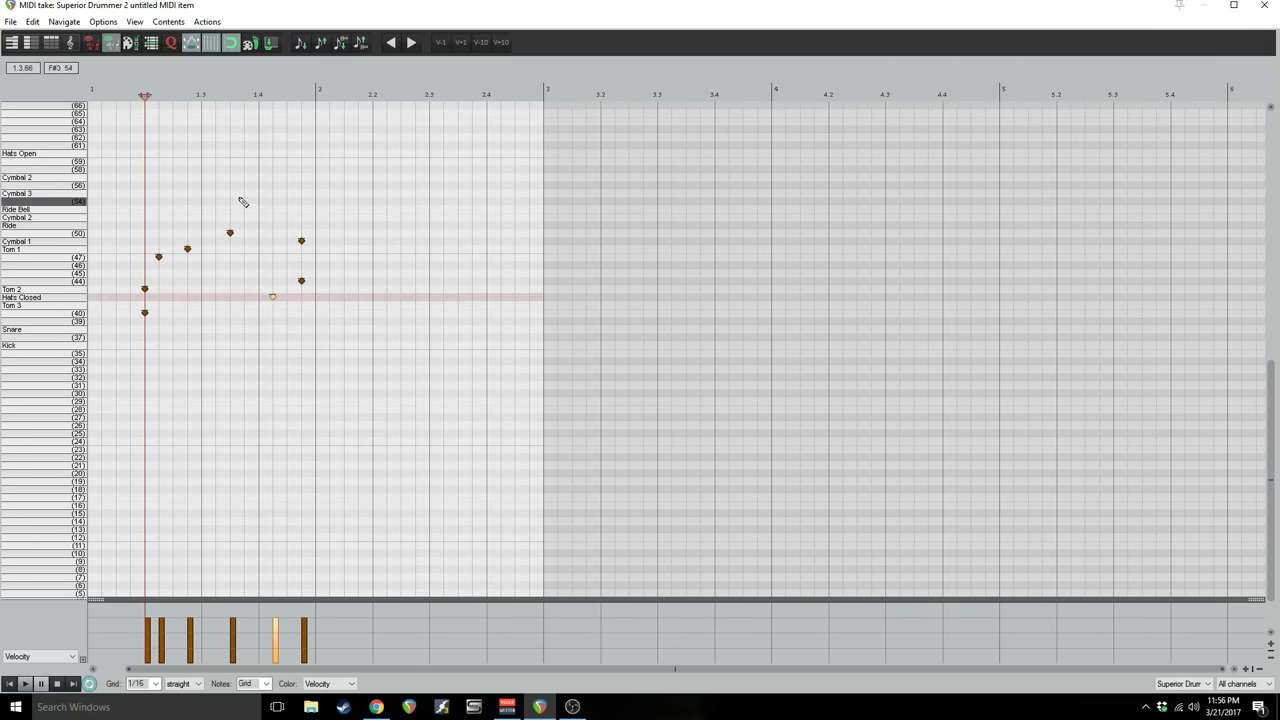
pyautogui.click(244, 201)
pyautogui.click(201, 153)
pyautogui.click(187, 201)
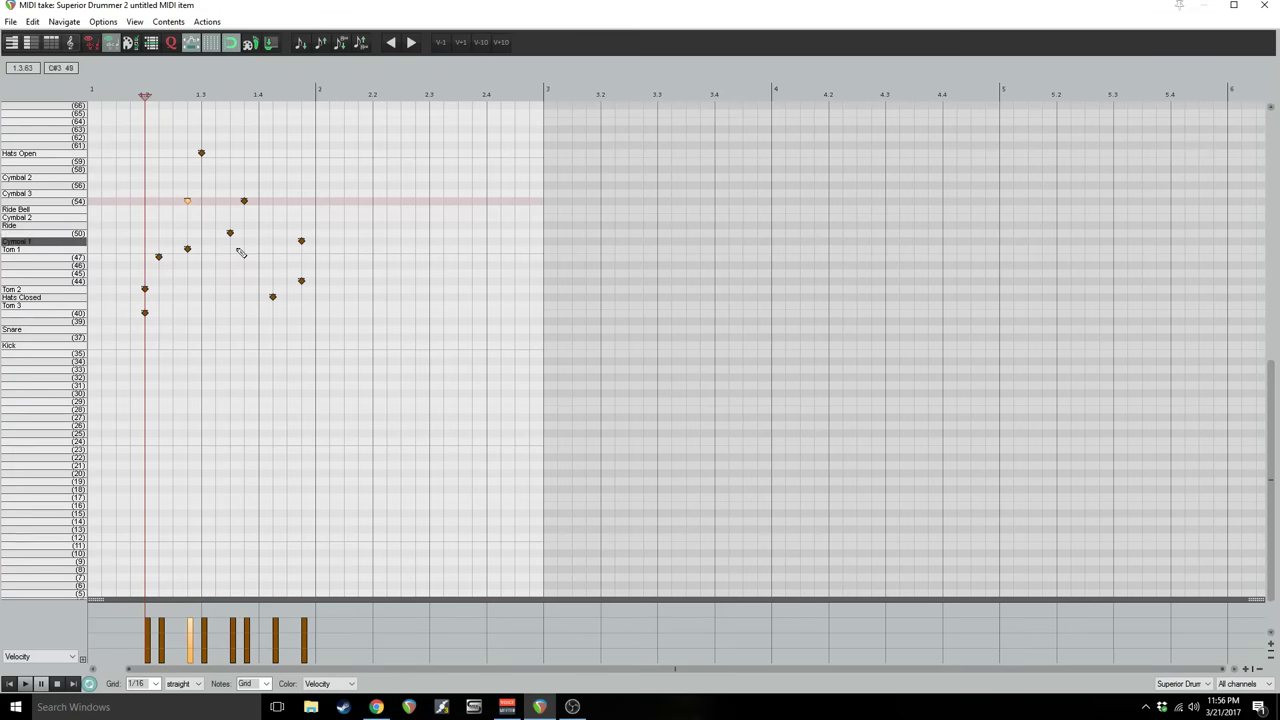
# - Hide unused and unnamed note rows, then select and delete all the test notes
pyautogui.click(90, 44)
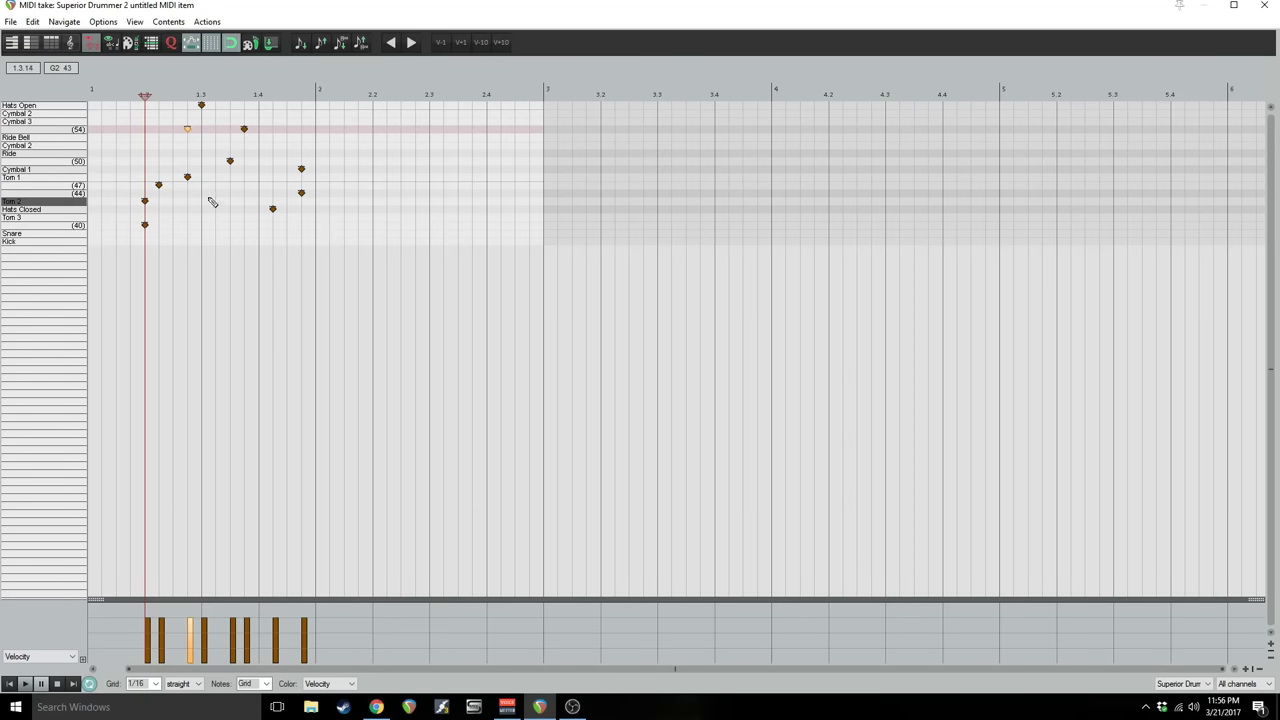
pyautogui.scroll(2, 213, 193)
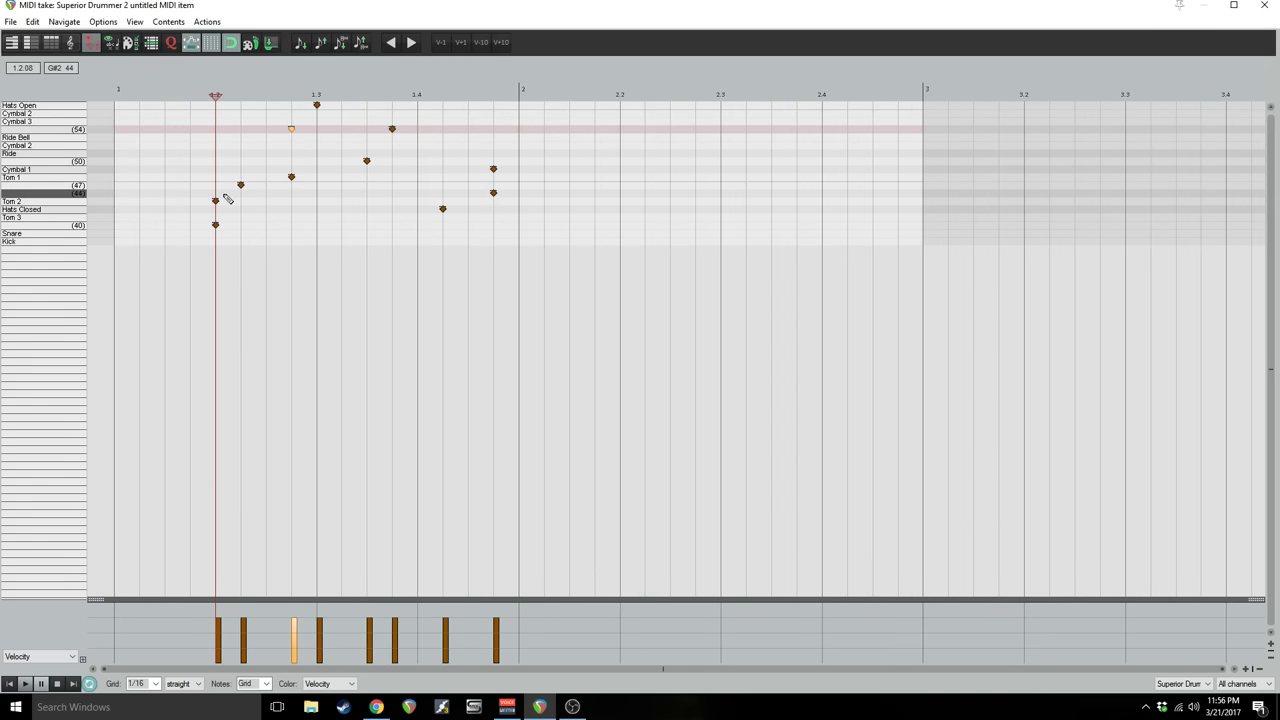
pyautogui.hotkey('ctrl', 'a')
pyautogui.press('Delete')
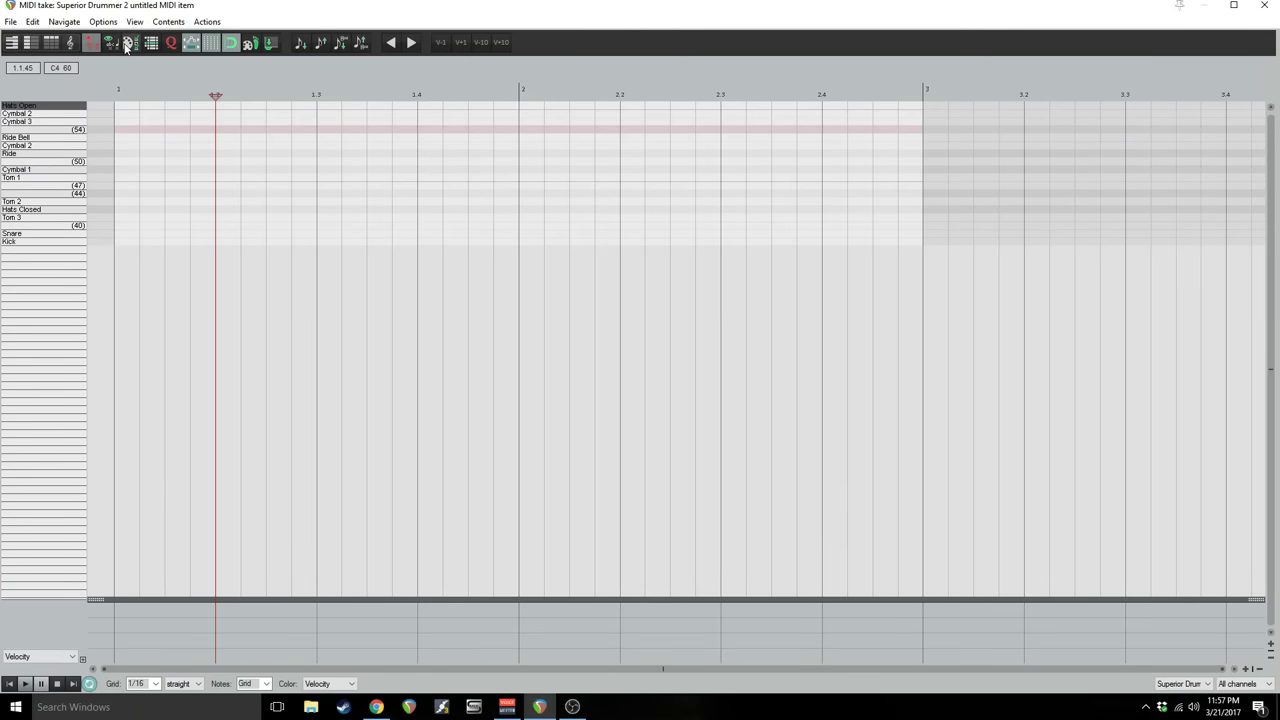
# - Collapse the empty rows and add a higher-velocity Kick at the start of bar 1
pyautogui.click(127, 45)
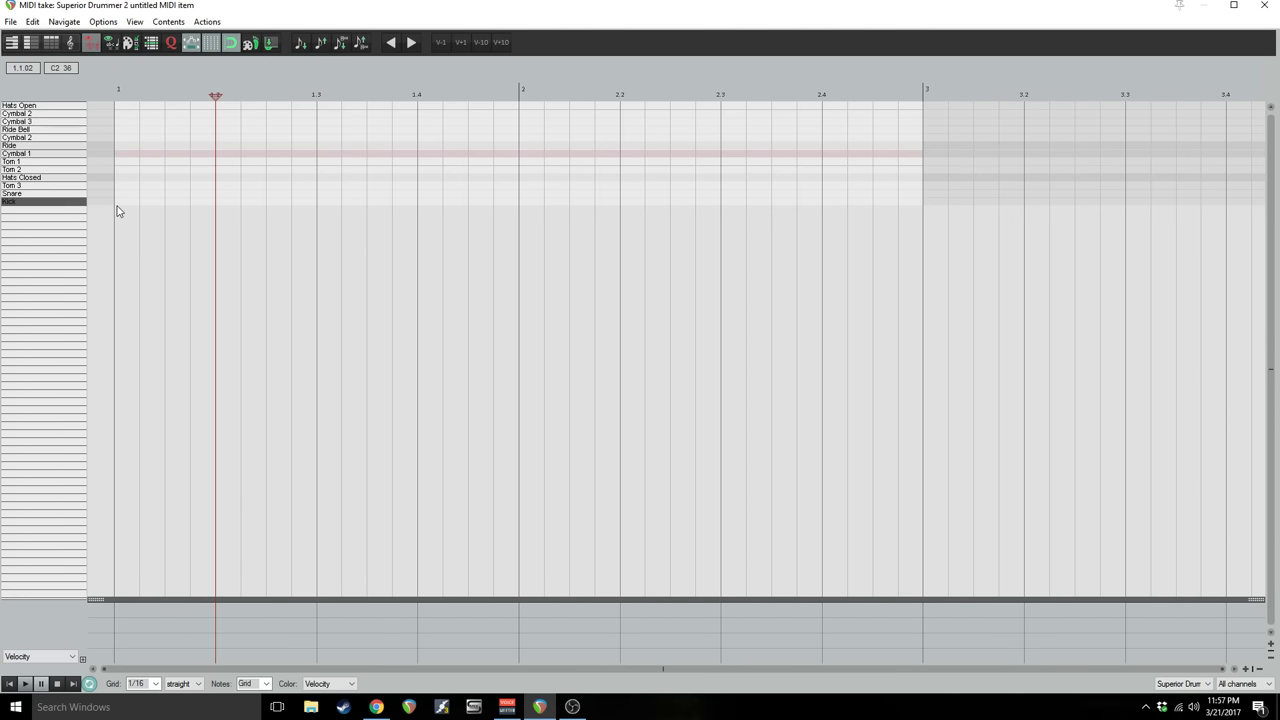
pyautogui.click(115, 201)
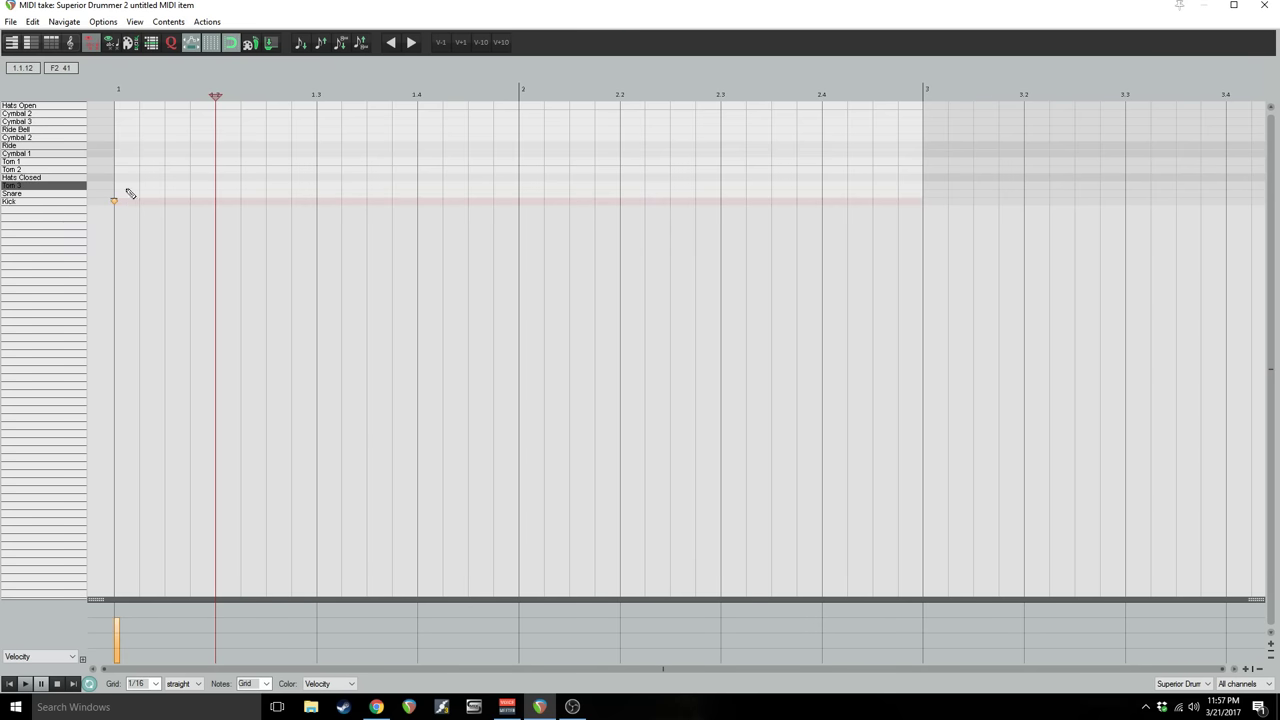
pyautogui.moveTo(115, 199); pyautogui.dragTo(120, 177)
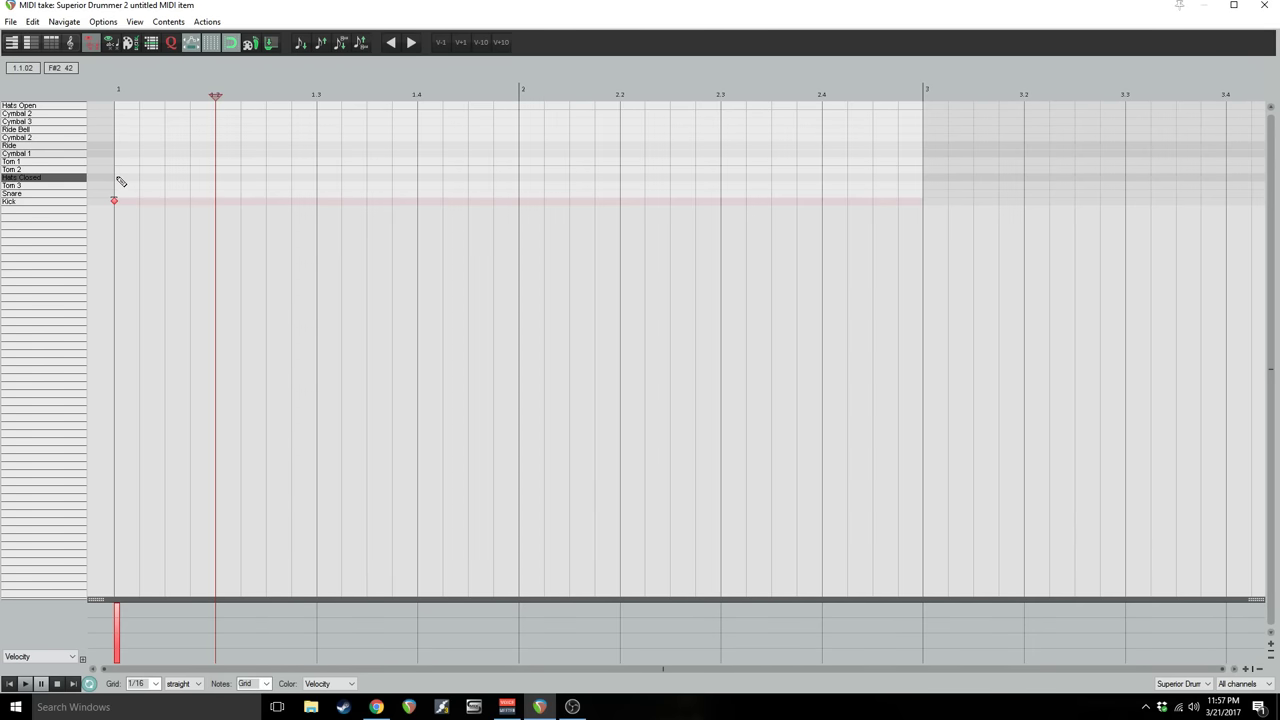
# - Draw Hats Closed notes on every beat from 1.1 through 2.4
pyautogui.click(120, 180)
pyautogui.click(214, 186)
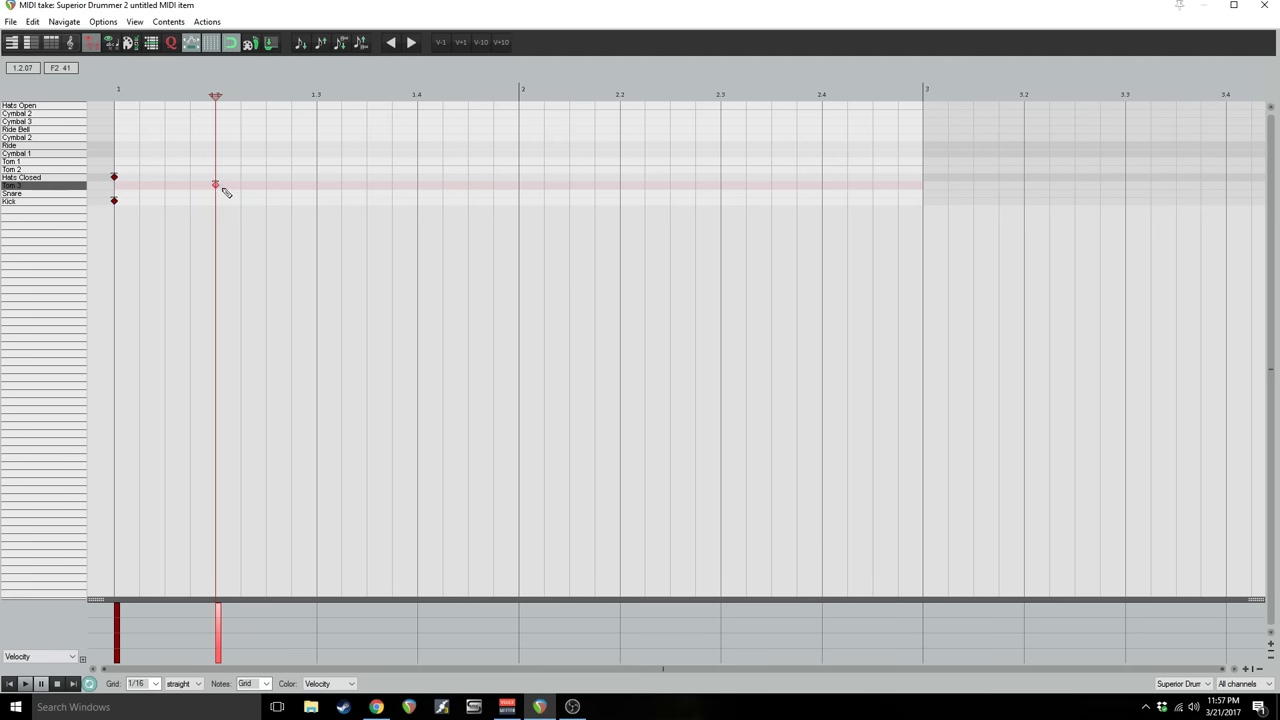
pyautogui.moveTo(215, 187); pyautogui.dragTo(215, 177)
pyautogui.click(317, 177)
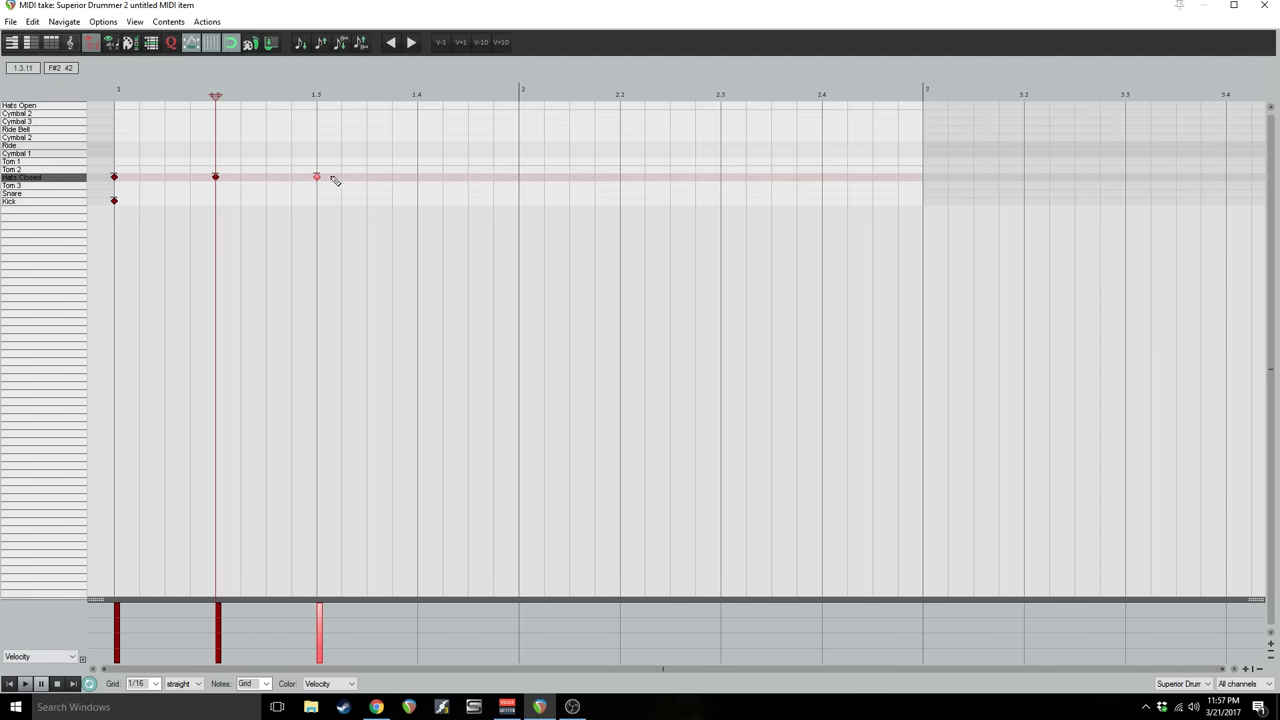
pyautogui.click(417, 177)
pyautogui.click(518, 177)
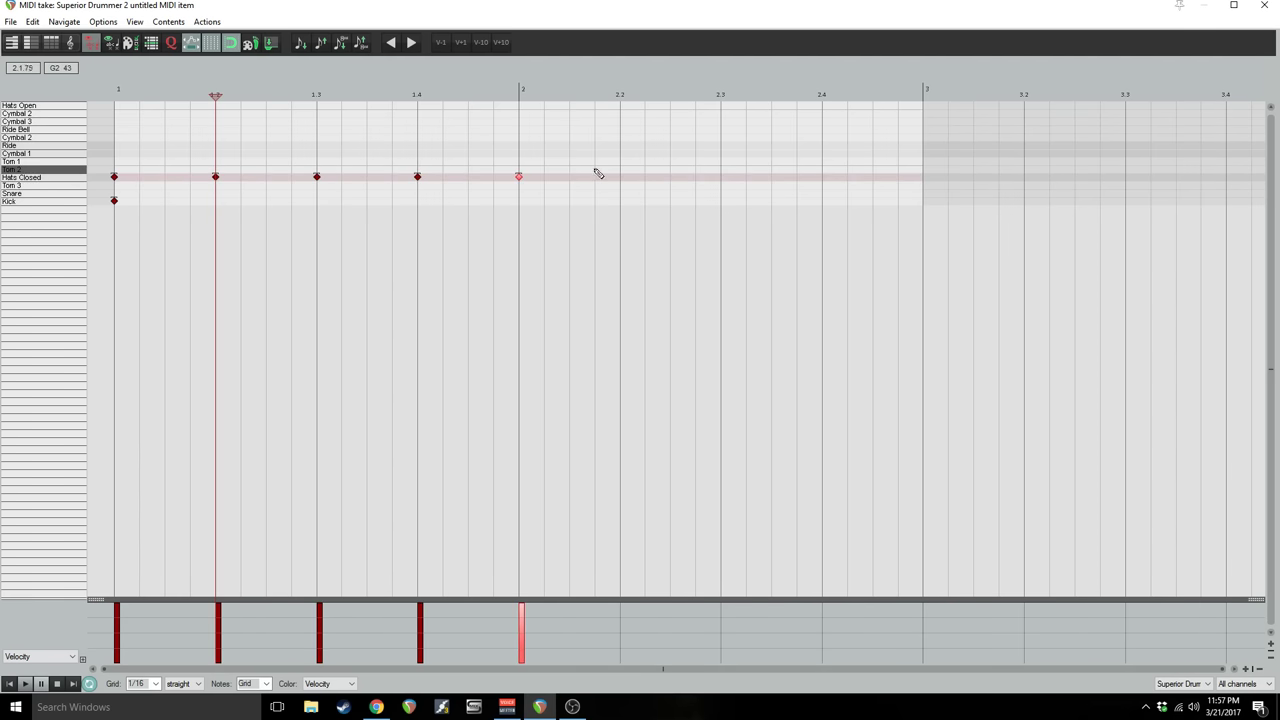
pyautogui.click(620, 177)
pyautogui.click(721, 177)
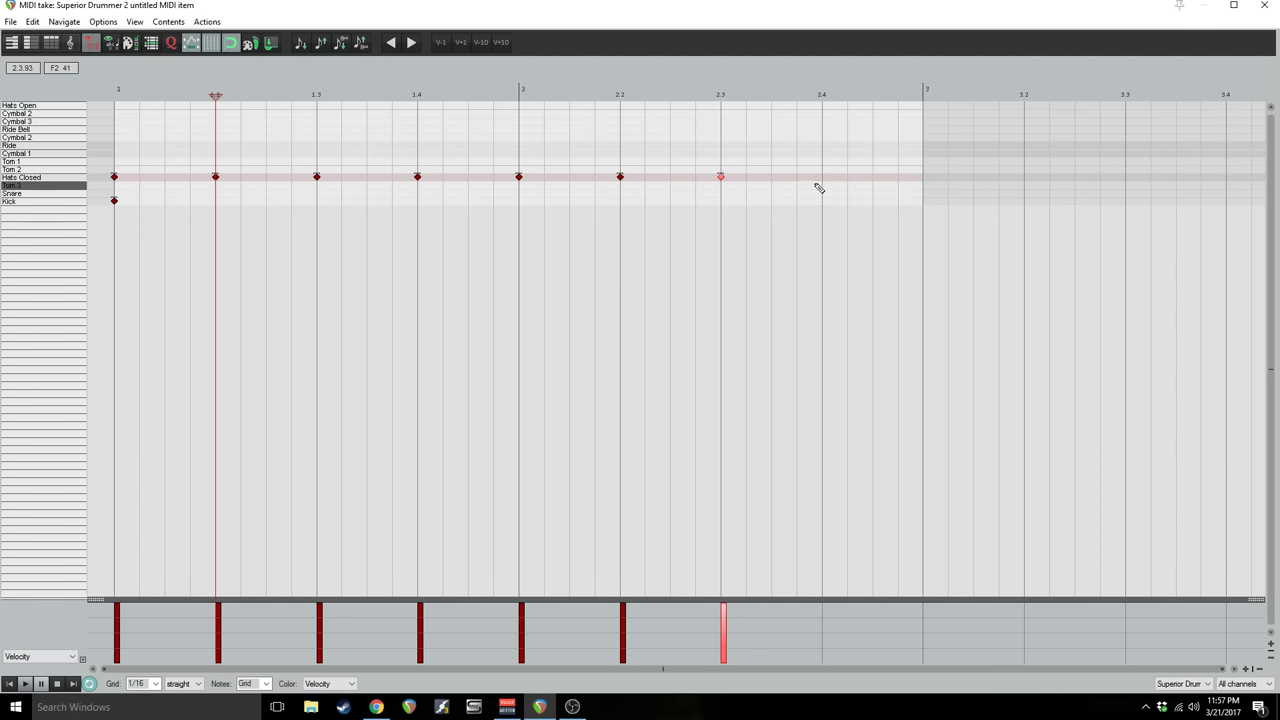
pyautogui.click(822, 177)
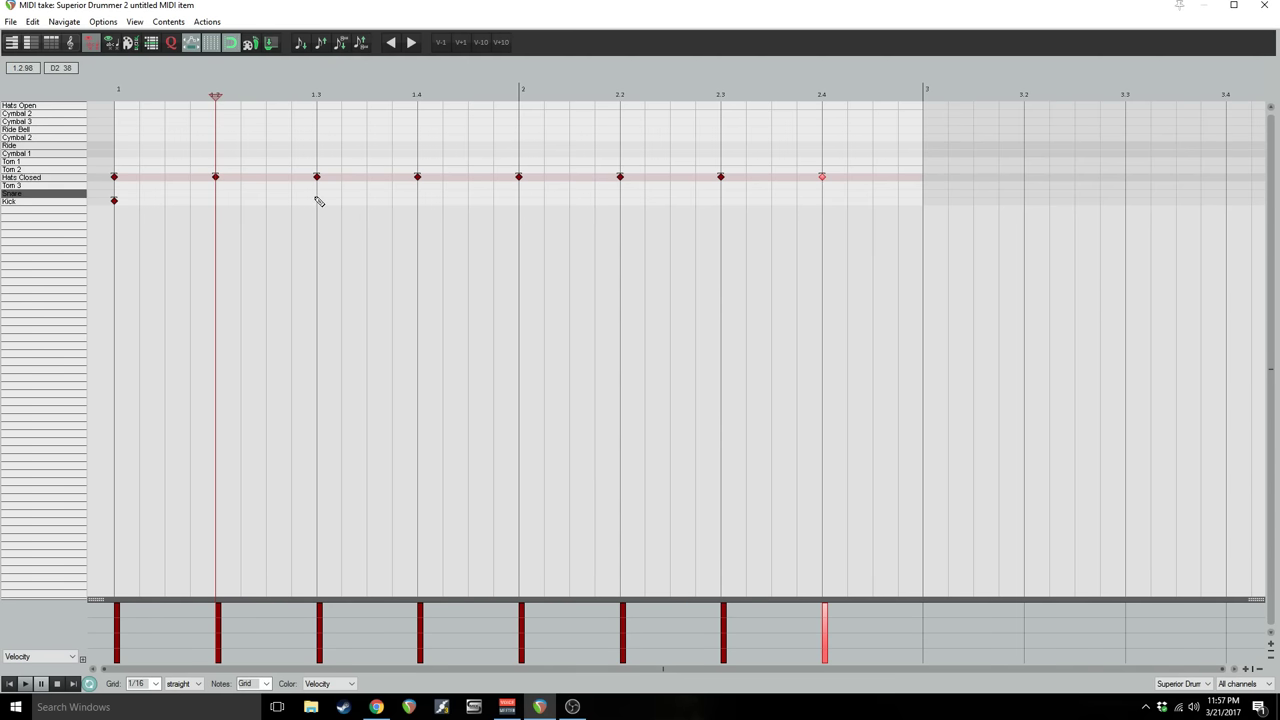
# - Add Snare hits at 1.3 and 2.3 plus syncopated Kick hits, then play the beat
pyautogui.click(316, 193)
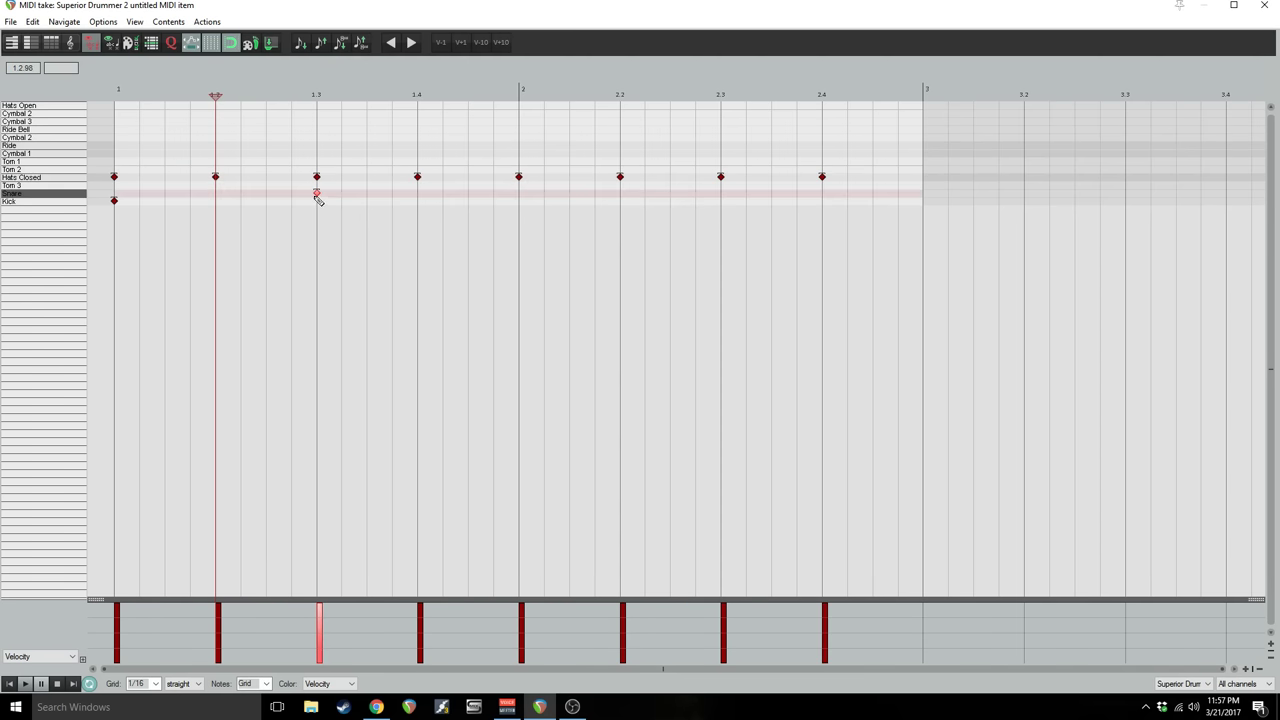
pyautogui.click(721, 193)
pyautogui.click(165, 201)
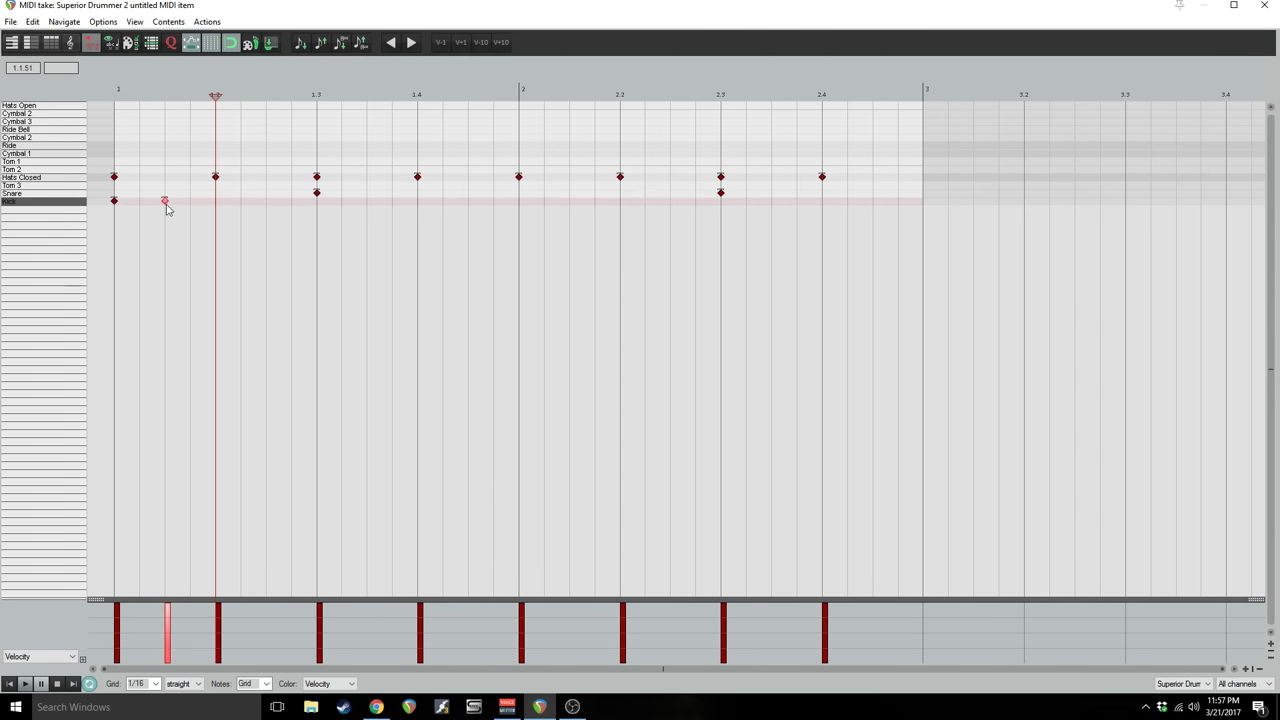
pyautogui.click(519, 201)
pyautogui.click(569, 201)
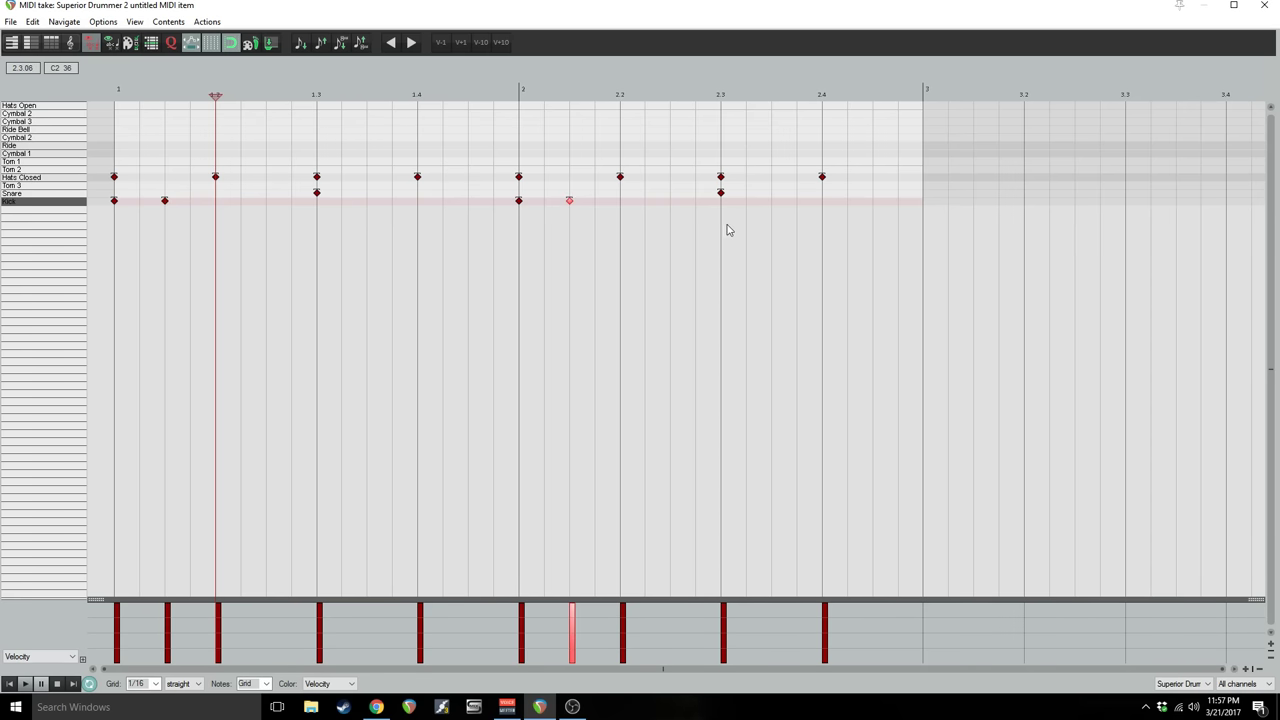
pyautogui.click(772, 201)
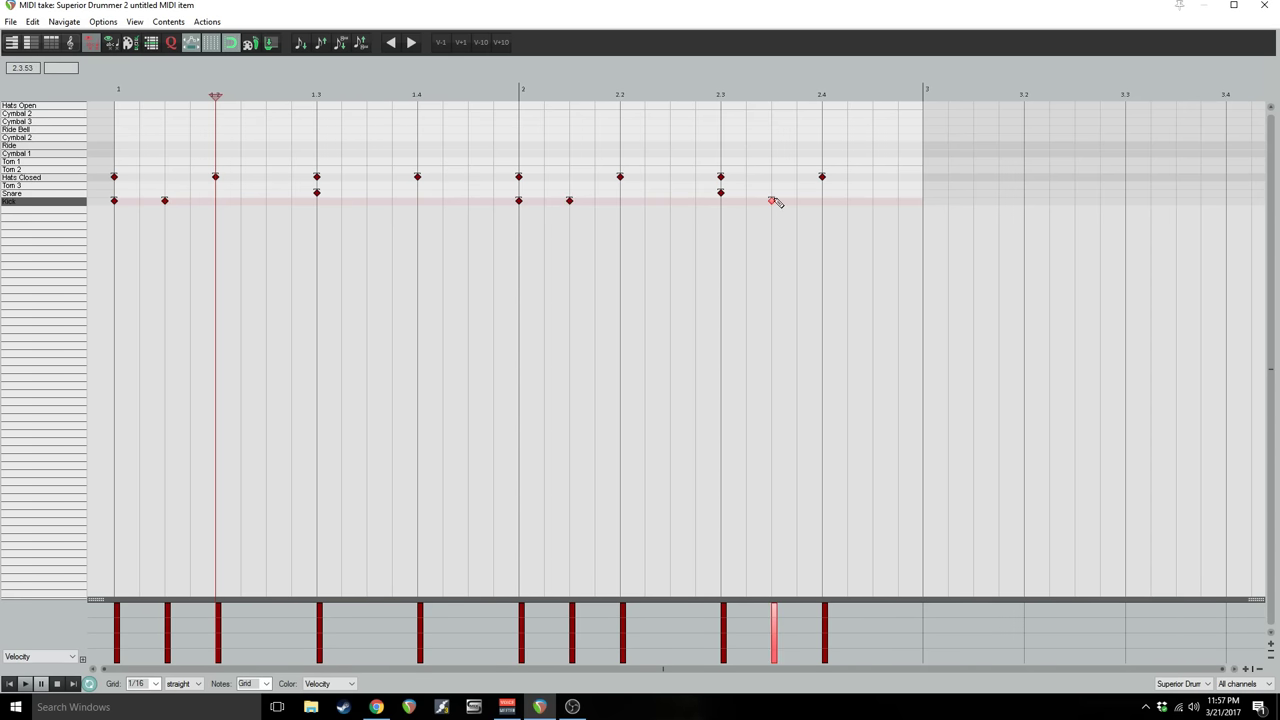
pyautogui.click(873, 201)
pyautogui.press('space')
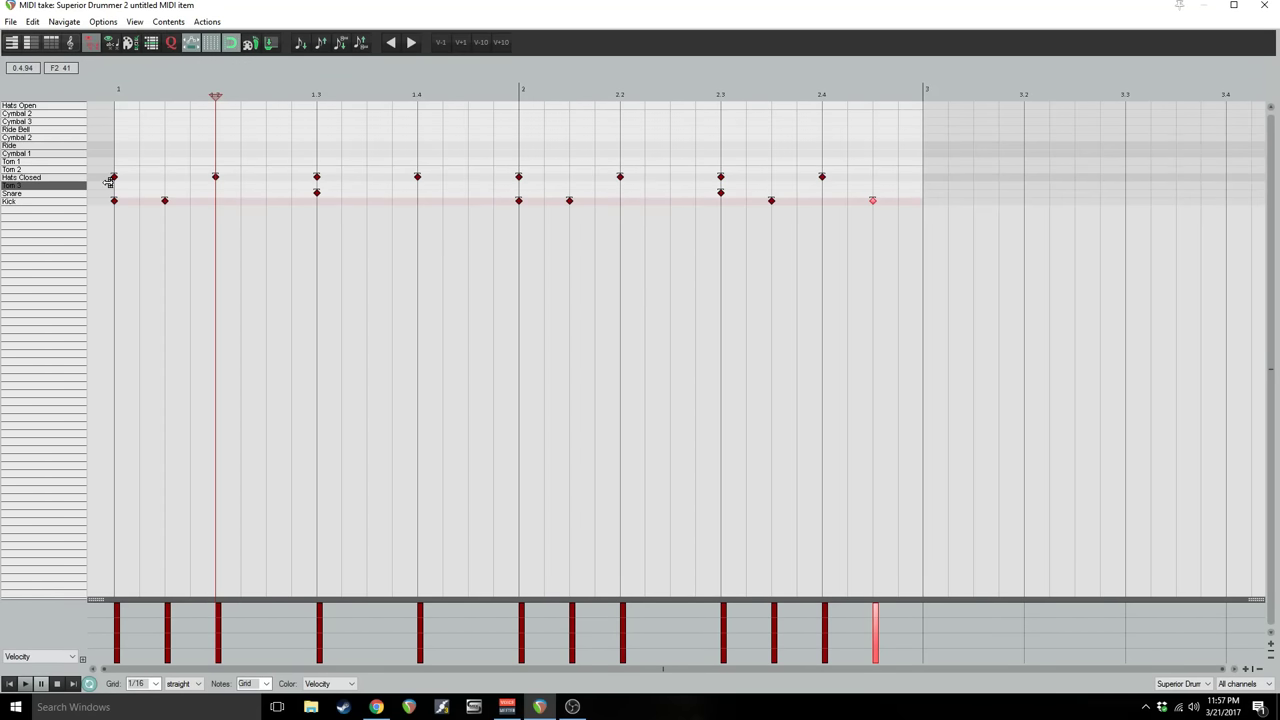
# - Select all notes and nudge velocities with V-1, V+1, V-10 and V+10, ending at 127
pyautogui.hotkey('ctrl', 'a')
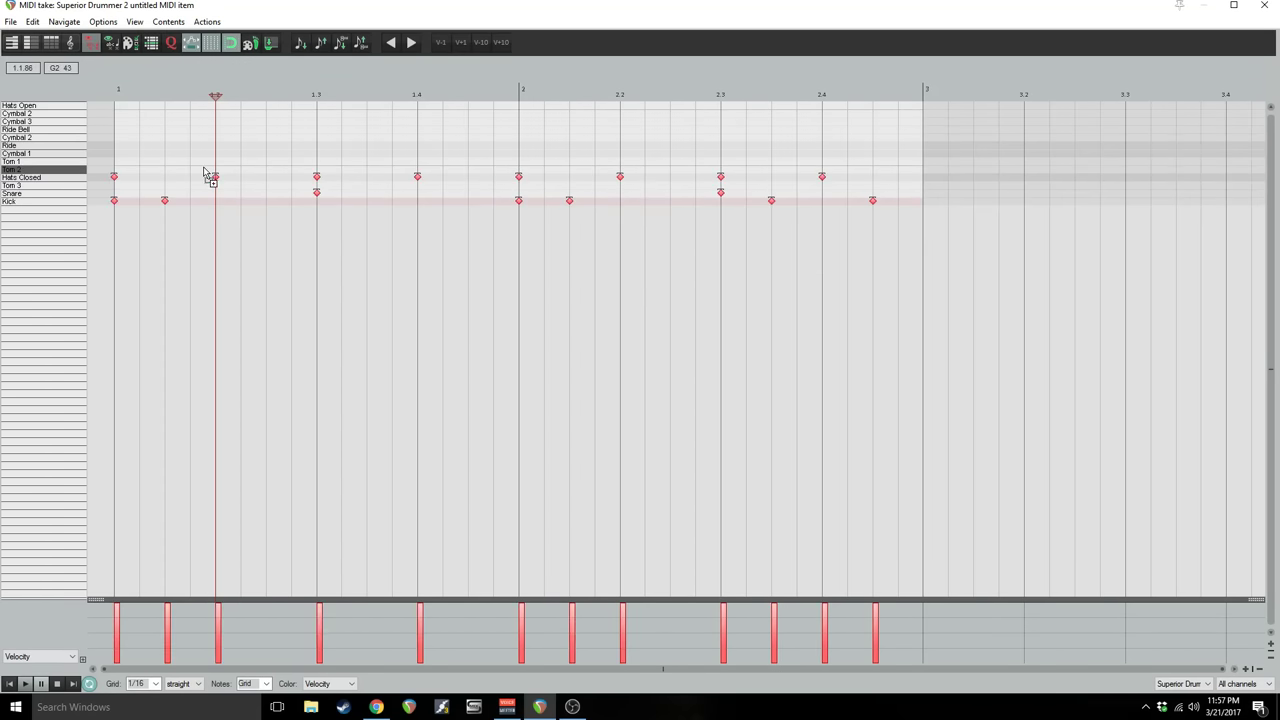
pyautogui.scroll(4, 357, 224)
pyautogui.scroll(-8, 357, 224)
pyautogui.scroll(2, 359, 228)
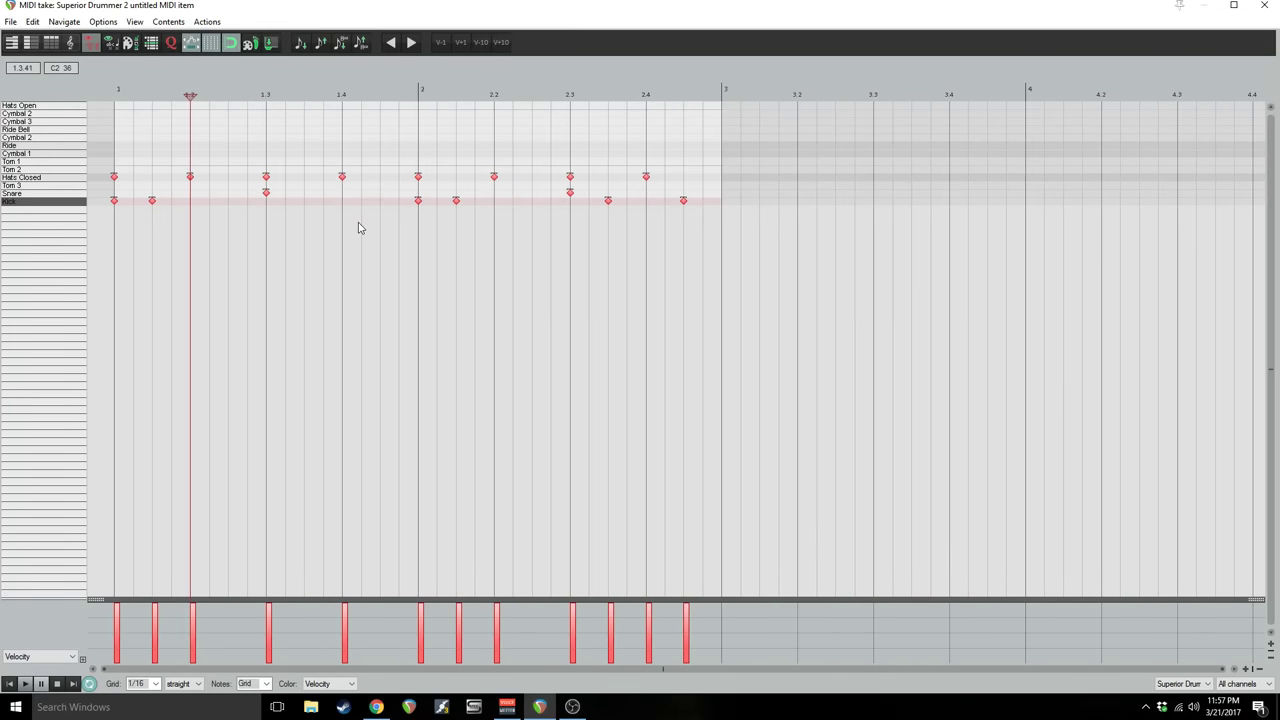
pyautogui.scroll(2, 359, 228)
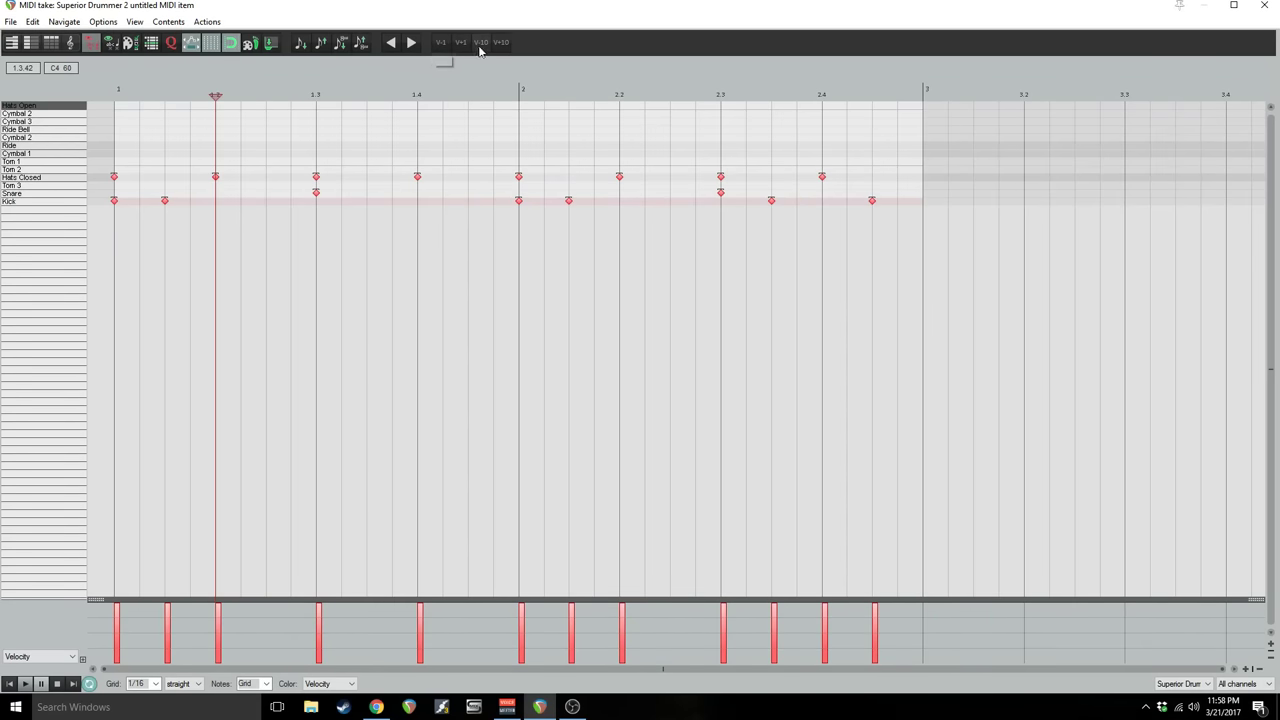
pyautogui.click(442, 46)
pyautogui.click(458, 44)
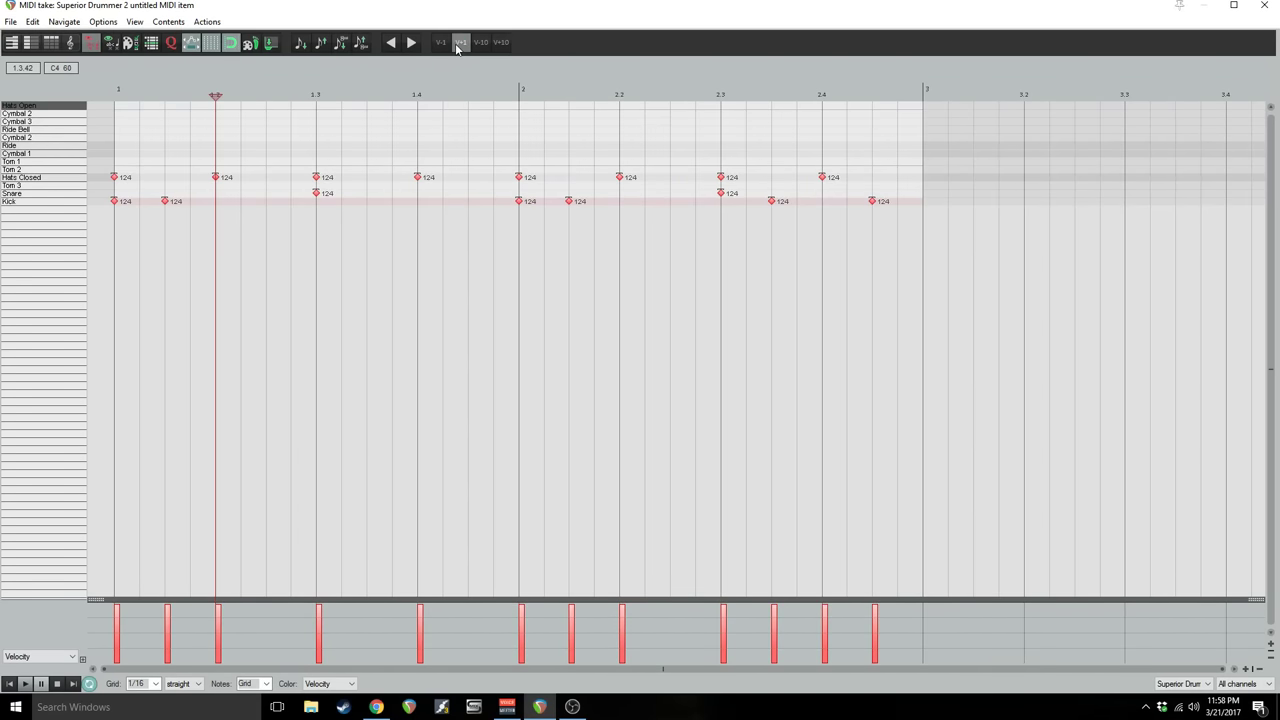
pyautogui.click(457, 46)
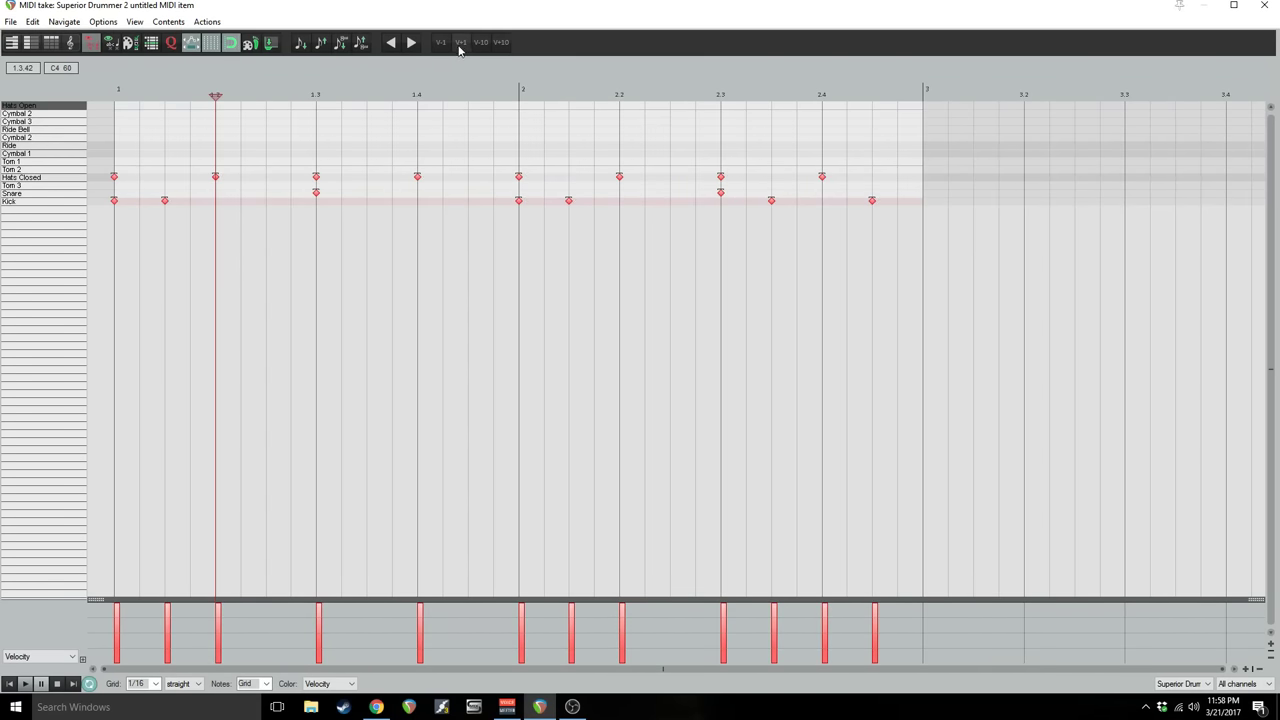
pyautogui.click(482, 48)
pyautogui.click(500, 46)
# - Shift the notes one grid step, one semitone and one octave each way using the toolbar
pyautogui.click(411, 42)
pyautogui.click(391, 42)
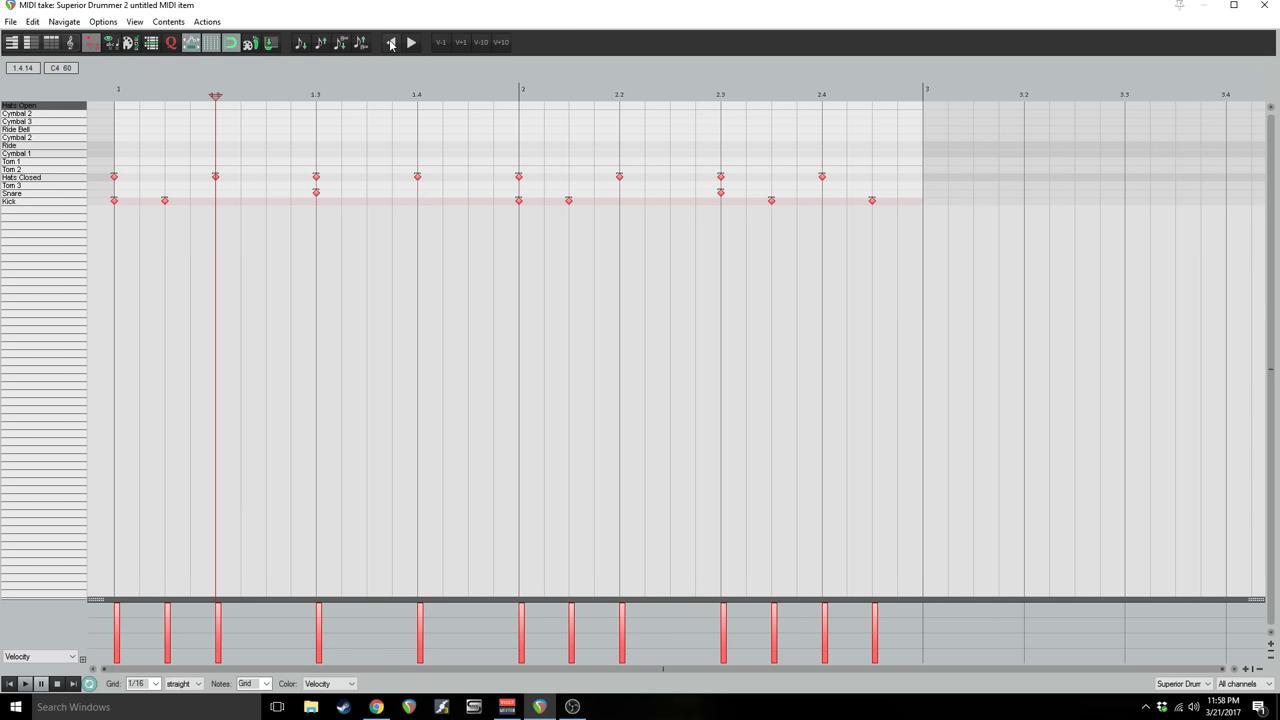
pyautogui.click(320, 42)
pyautogui.click(300, 42)
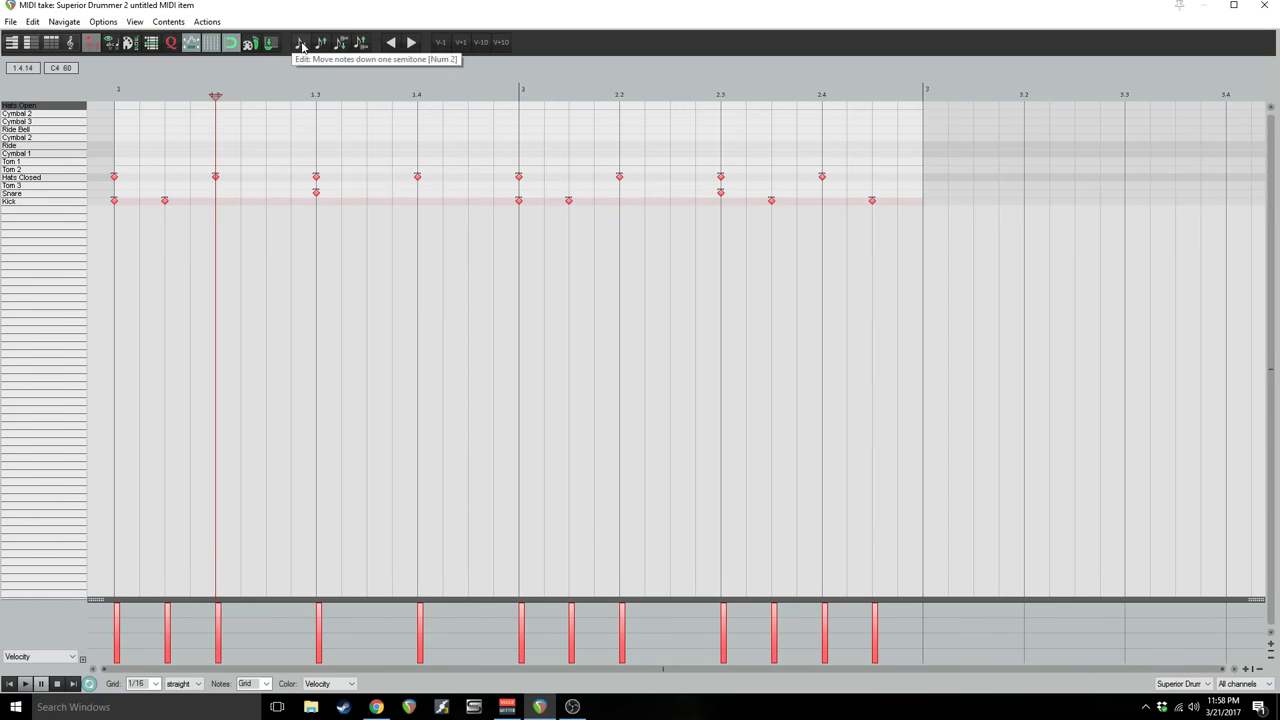
pyautogui.click(350, 45)
pyautogui.click(360, 44)
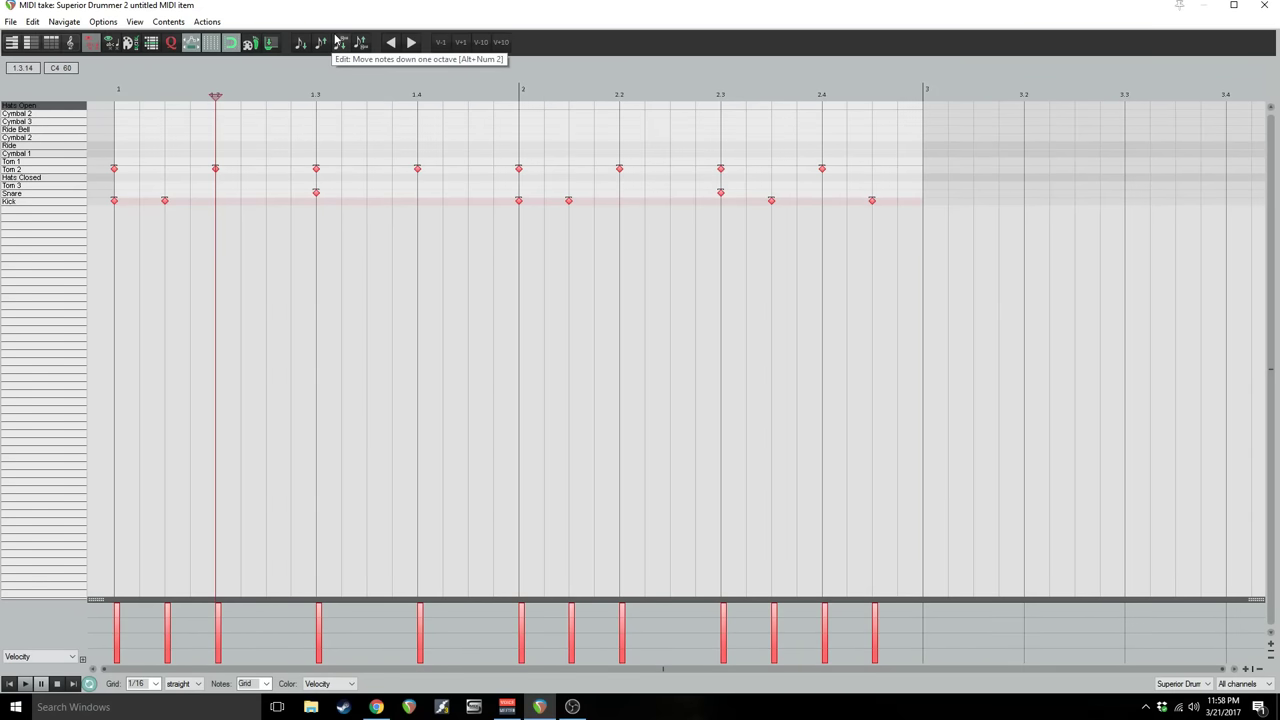
# - Switch to the custom Piano Roll view showing every note row, and adjust the horizontal zoom
pyautogui.click(12, 44)
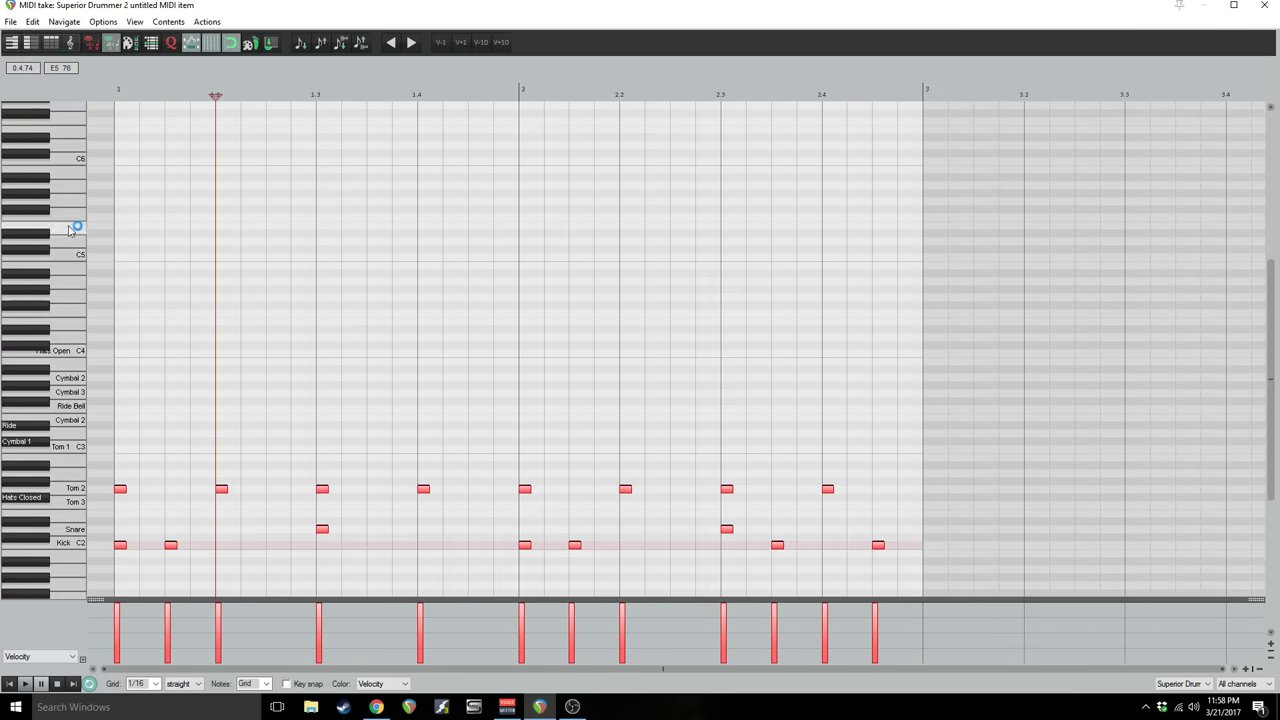
pyautogui.scroll(-2, 5, 228)
pyautogui.scroll(2, 5, 228)
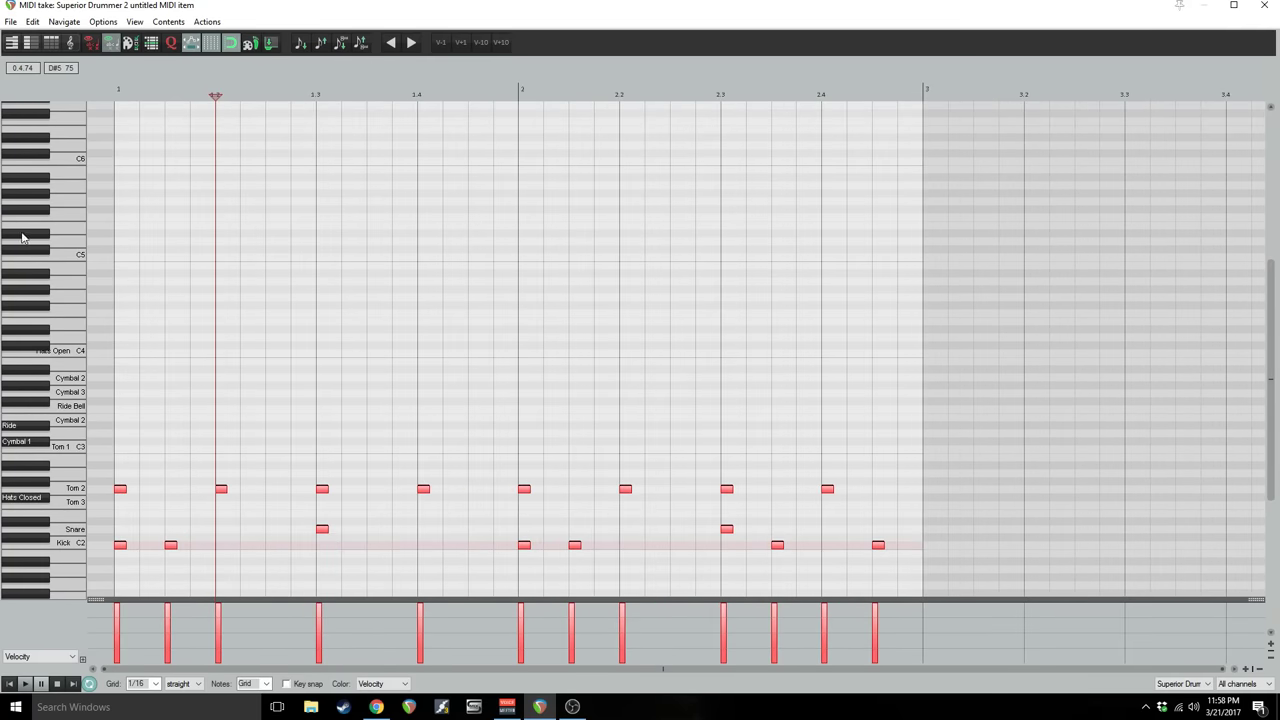
# - Run View: Hide unused note rows from the action list filtered by 'row'
pyautogui.click(97, 47)
pyautogui.click(24, 47)
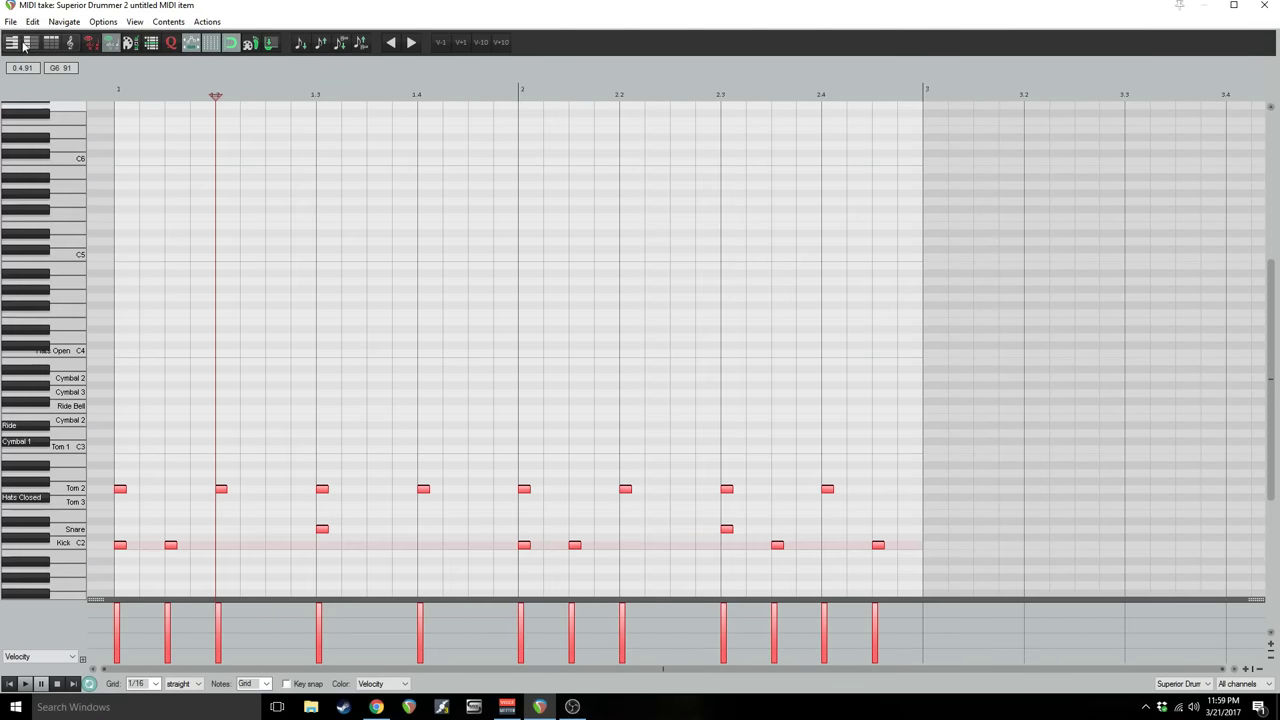
pyautogui.click(207, 21)
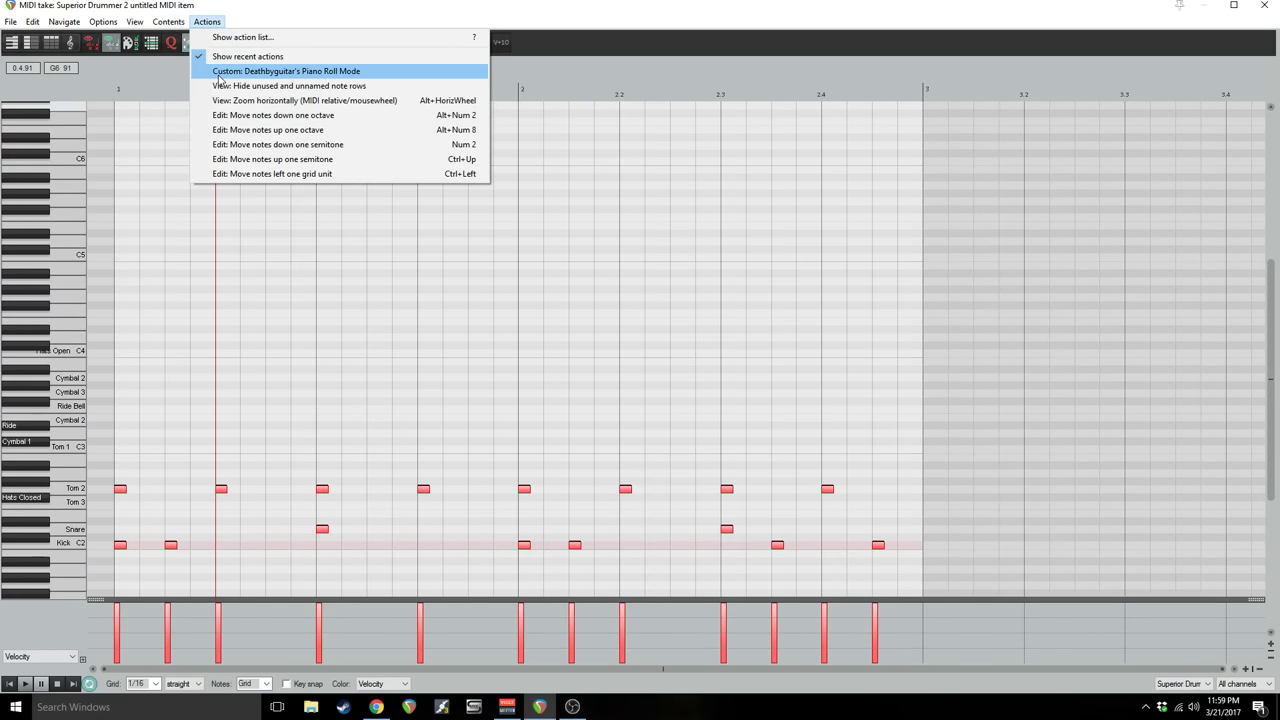
pyautogui.click(205, 37)
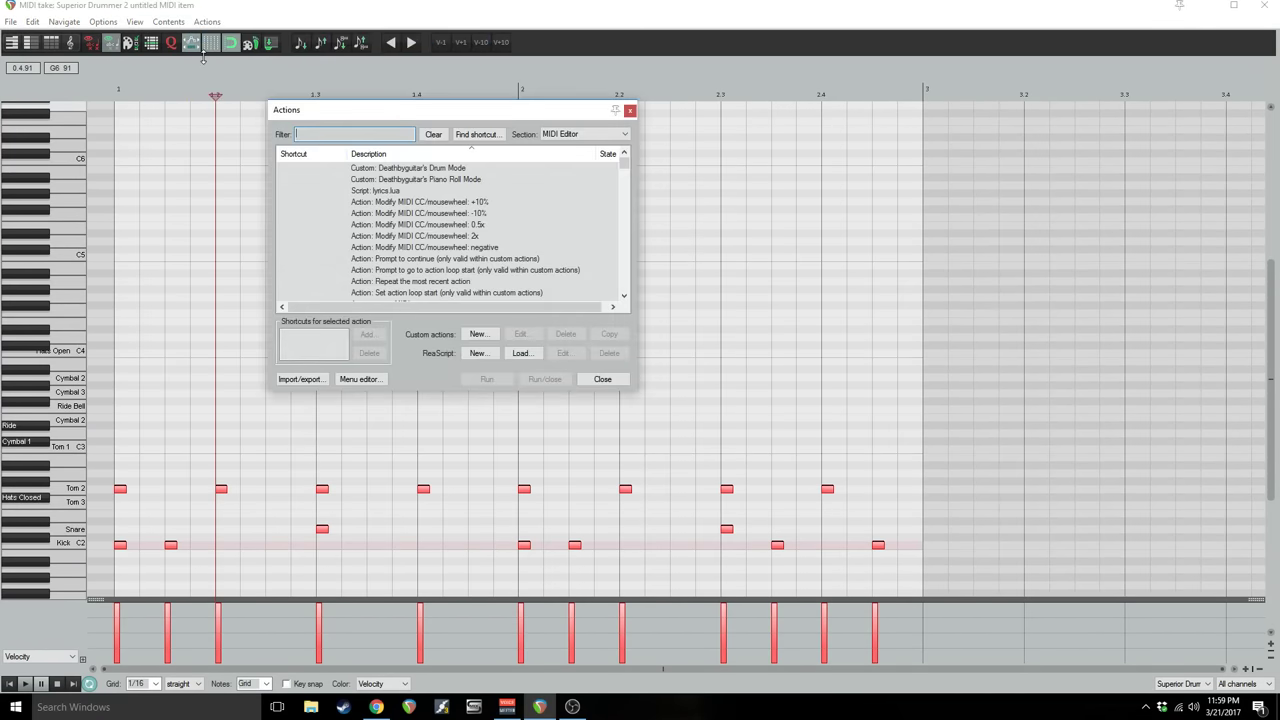
pyautogui.write('row')
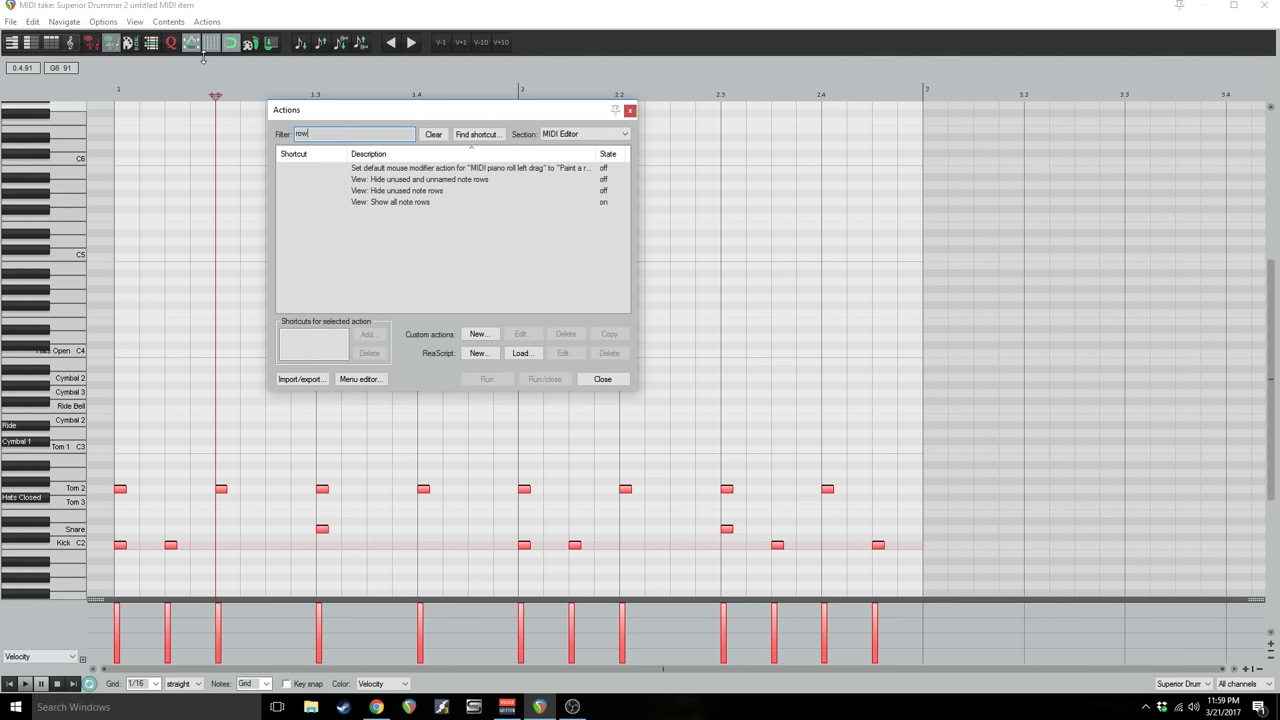
pyautogui.doubleClick(412, 191)
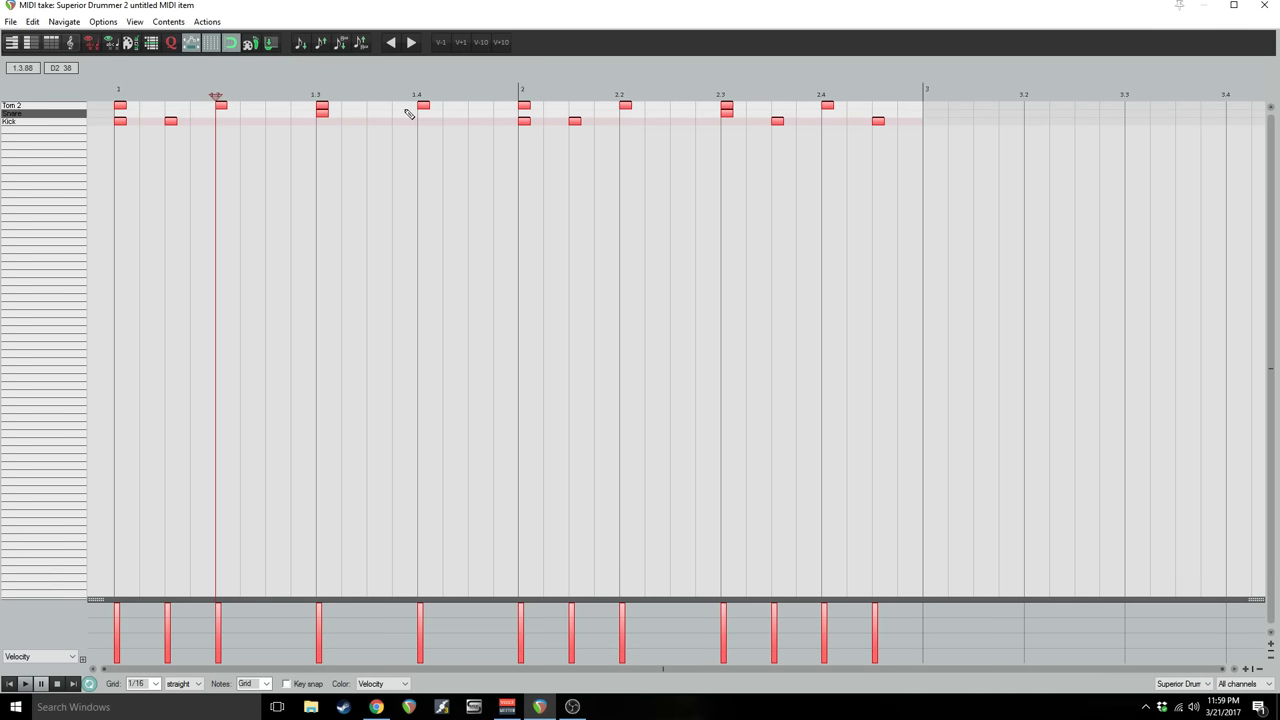
# - Open the toolbar customisation settings and close them again
pyautogui.rightClick(618, 46)
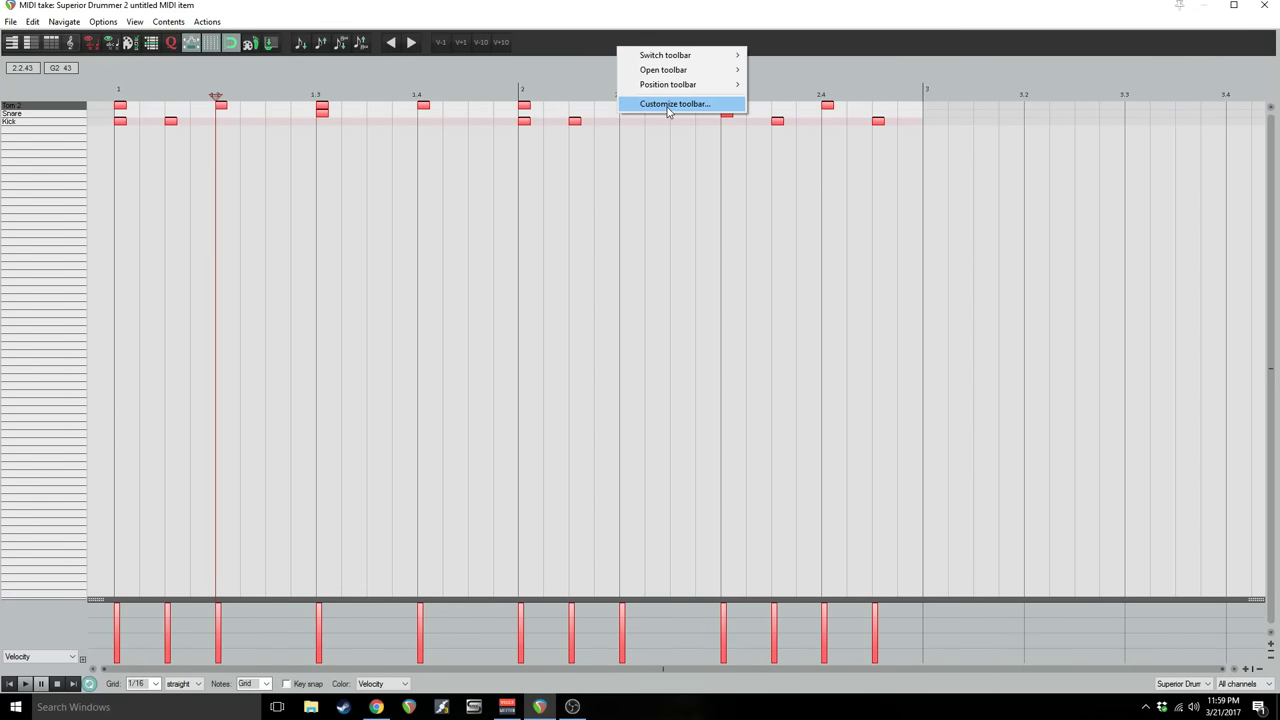
pyautogui.click(668, 104)
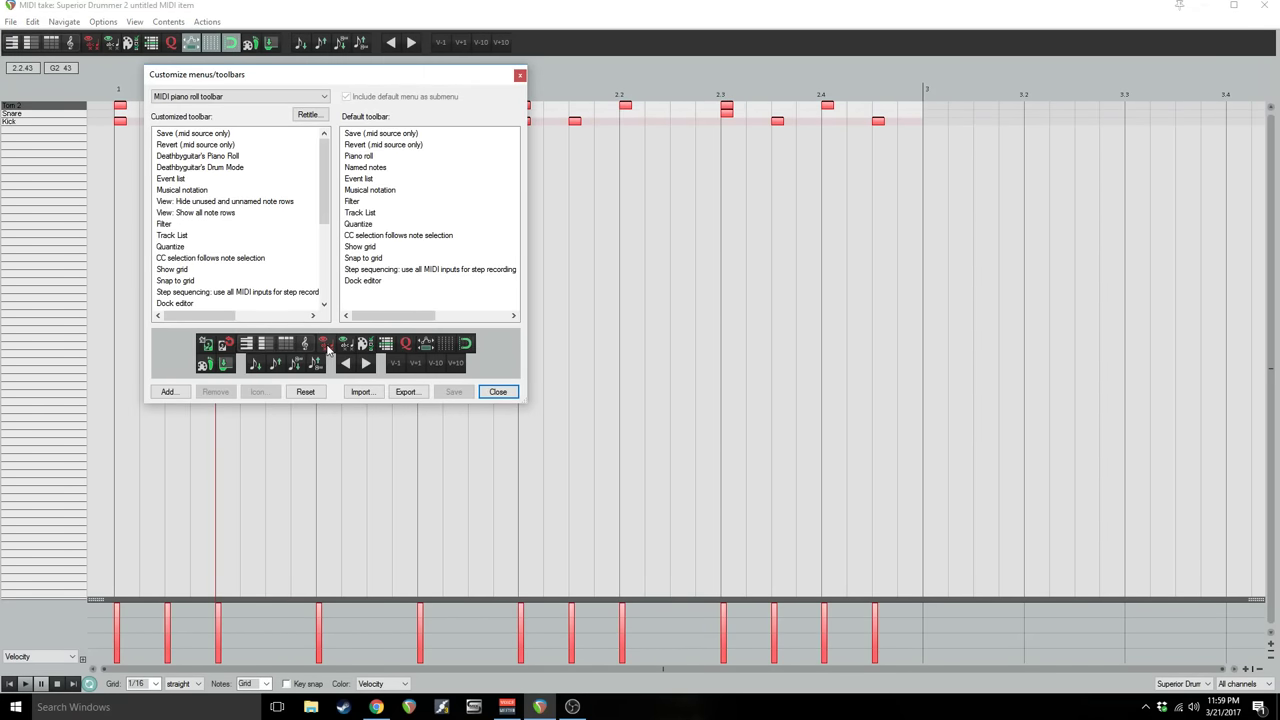
pyautogui.click(497, 391)
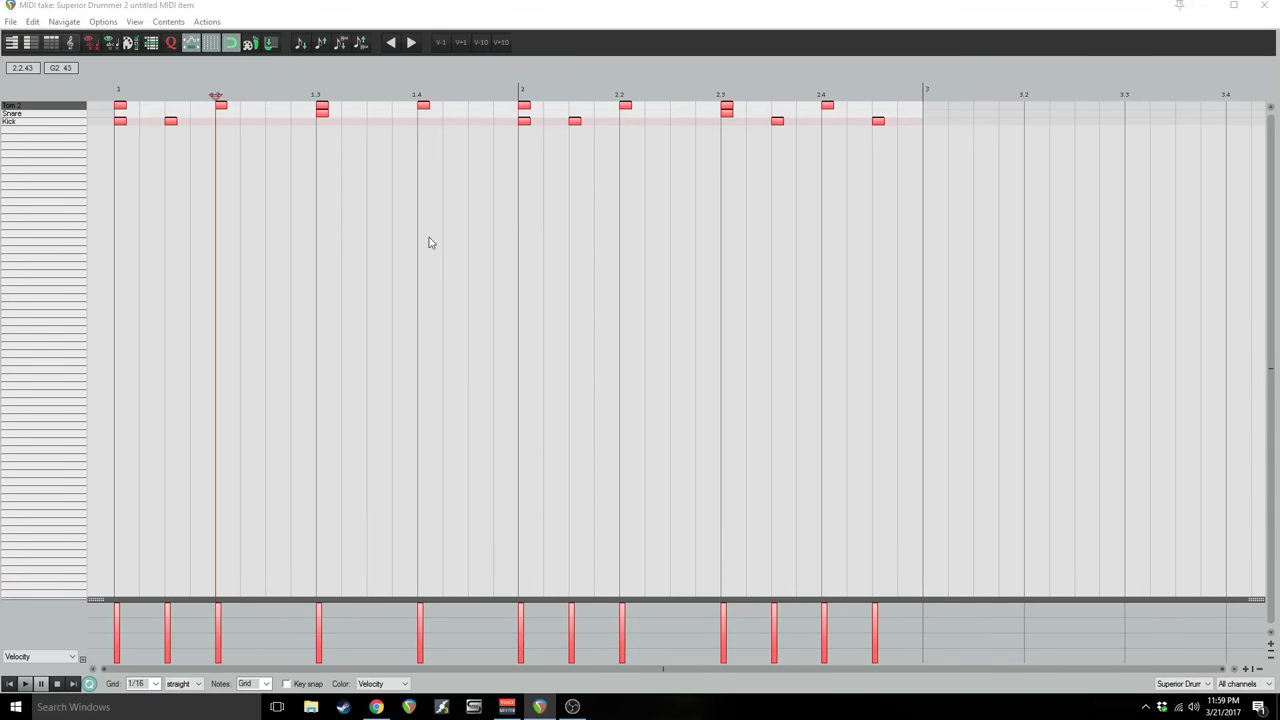